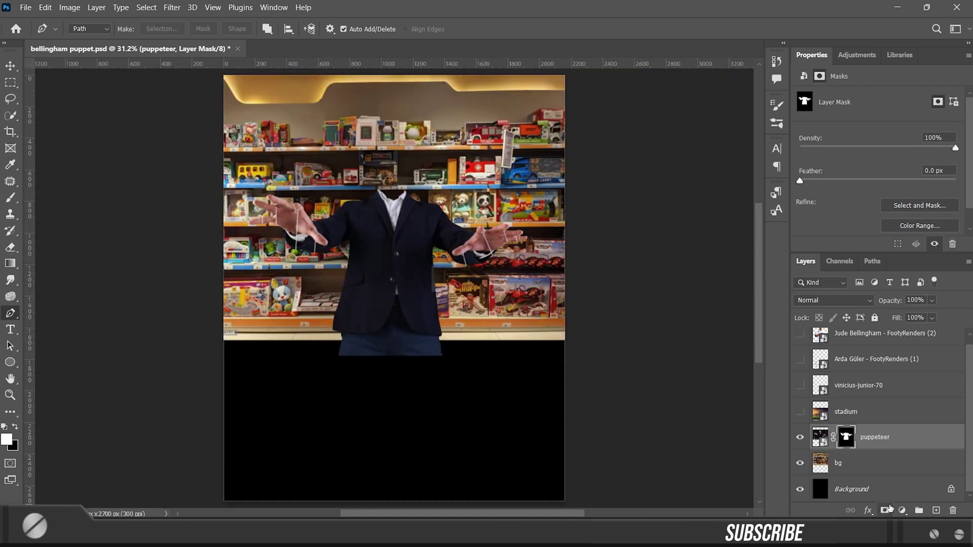
Hide the toy-shop background and scale the masked puppeteer down over the black canvas
{"action": "left_click", "coordinate": [800, 463]}
{"action": "key", "text": "ctrl+t"}
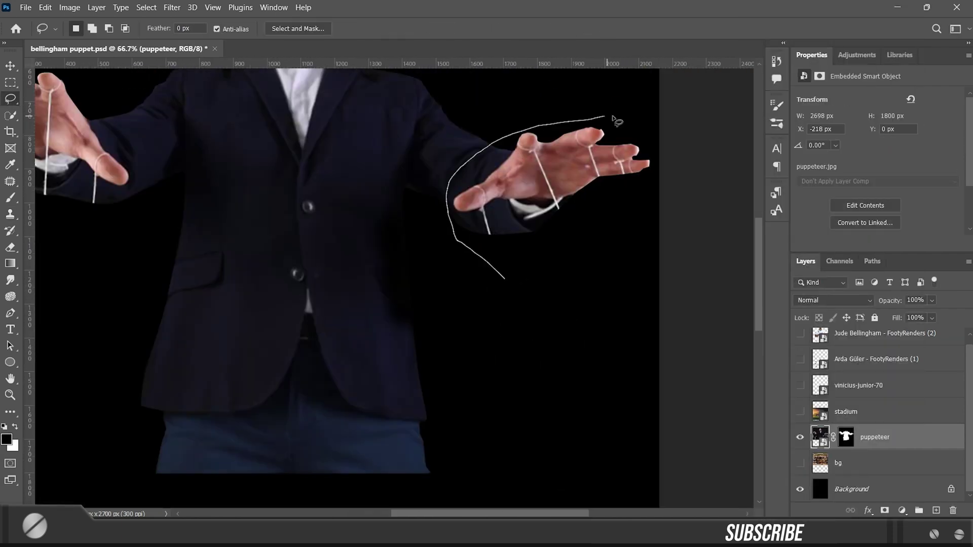
{"action": "left_click_drag", "start_coordinate": [615, 122], "coordinate": [502, 277]}
Copy the lassoed string-holding hand onto its own layer and flip it
{"action": "right_click", "coordinate": [873, 437]}
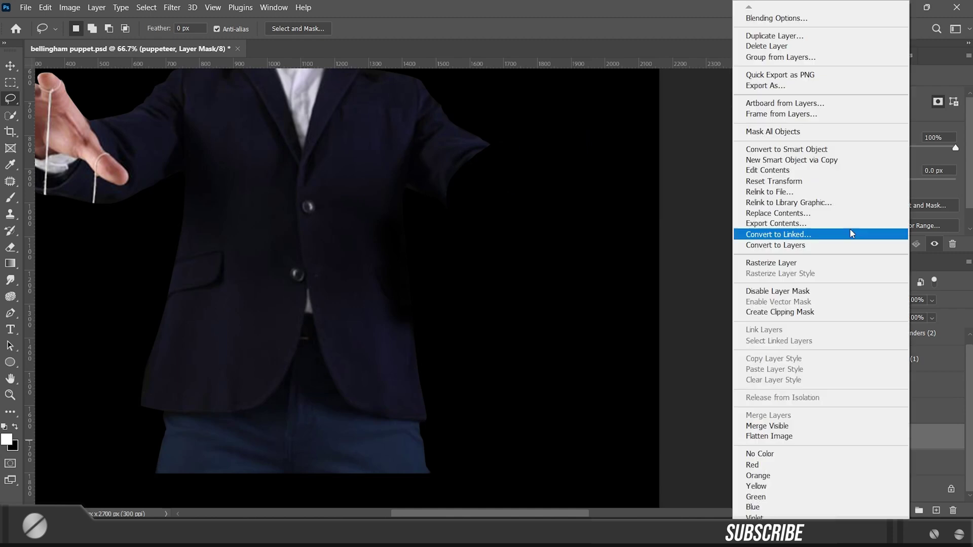
{"action": "left_click", "coordinate": [850, 229]}
{"action": "key", "text": "ctrl+minus"}
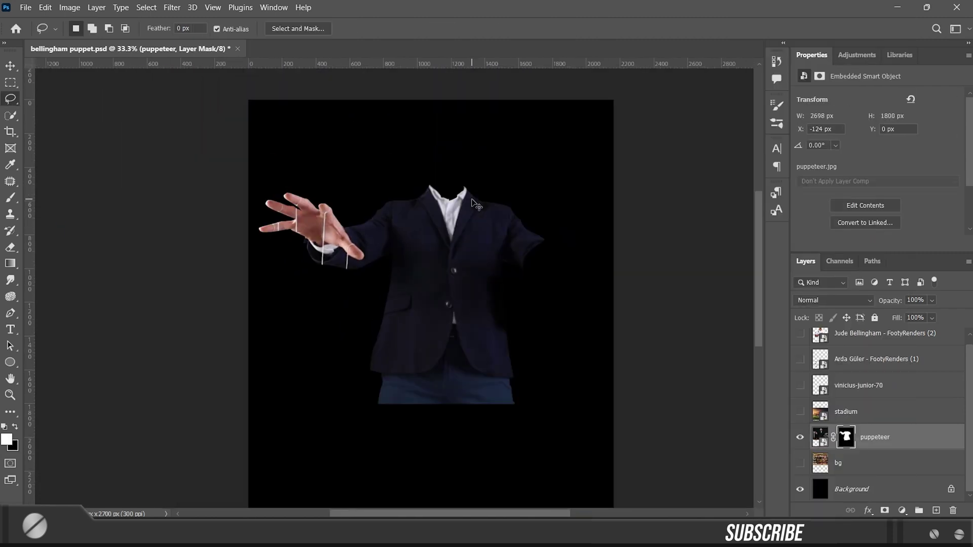
{"action": "key", "text": "ctrl+j"}
{"action": "key", "text": "ctrl+t"}
{"action": "right_click", "coordinate": [287, 213]}
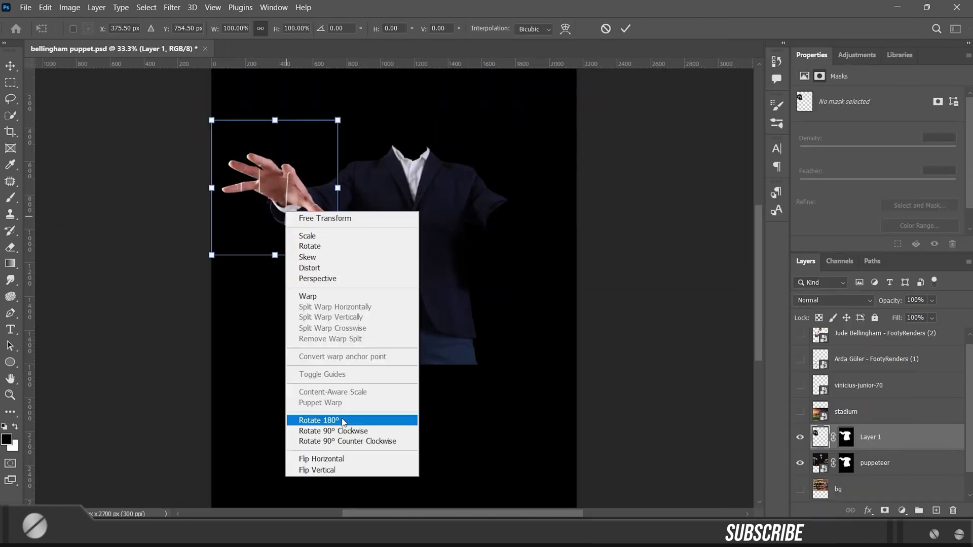
{"action": "left_click", "coordinate": [312, 461]}
Move and rotate the mirrored hand into place at the opposite cuff
{"action": "left_click_drag", "start_coordinate": [274, 190], "coordinate": [533, 213]}
{"action": "key", "text": "ctrl+plus"}
{"action": "left_click_drag", "start_coordinate": [283, 337], "coordinate": [327, 316]}
{"action": "left_click_drag", "start_coordinate": [729, 402], "coordinate": [631, 289]}
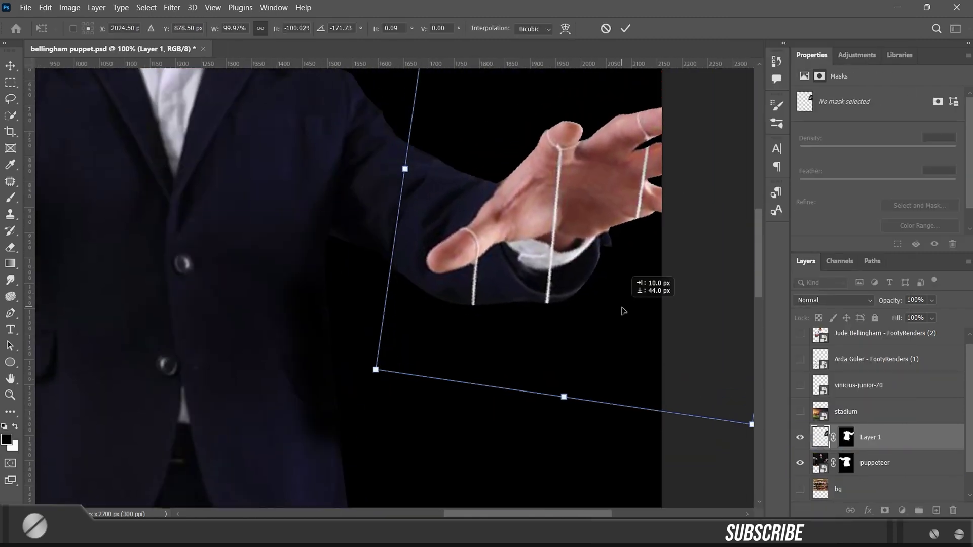
{"action": "key", "text": "Return"}
Convert the hand copy to a smart object and warp it to fit the sleeve
{"action": "right_click", "coordinate": [874, 437]}
{"action": "left_click", "coordinate": [841, 184]}
{"action": "left_click_drag", "start_coordinate": [386, 378], "coordinate": [358, 304]}
Mask the hand copy and blend it into the sleeve with a small black brush
{"action": "key", "text": "Return"}
{"action": "key", "text": "ctrl+plus"}
{"action": "left_click", "coordinate": [883, 509]}
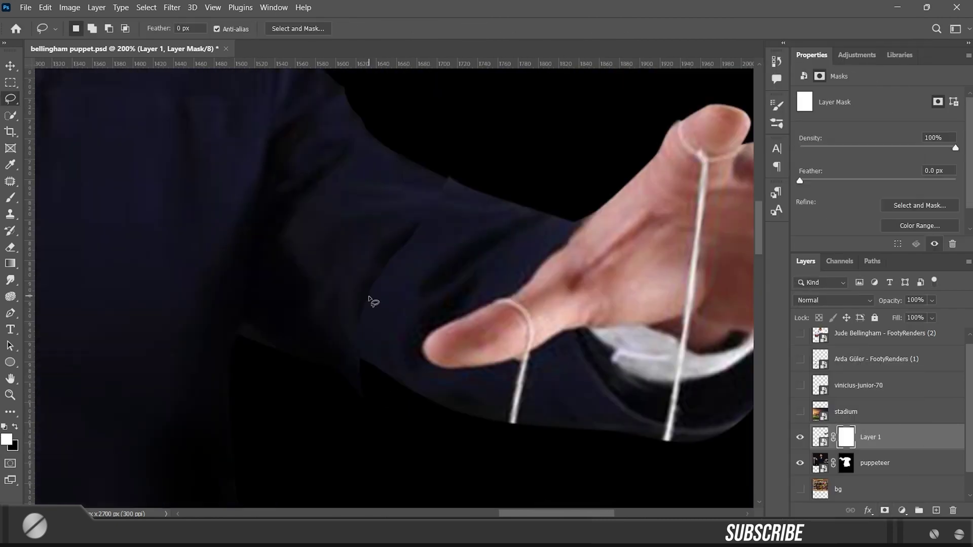
{"action": "key", "text": "b"}
{"action": "right_click", "coordinate": [408, 232]}
{"action": "left_click_drag", "start_coordinate": [518, 261], "coordinate": [472, 261]}
{"action": "key", "text": "Return"}
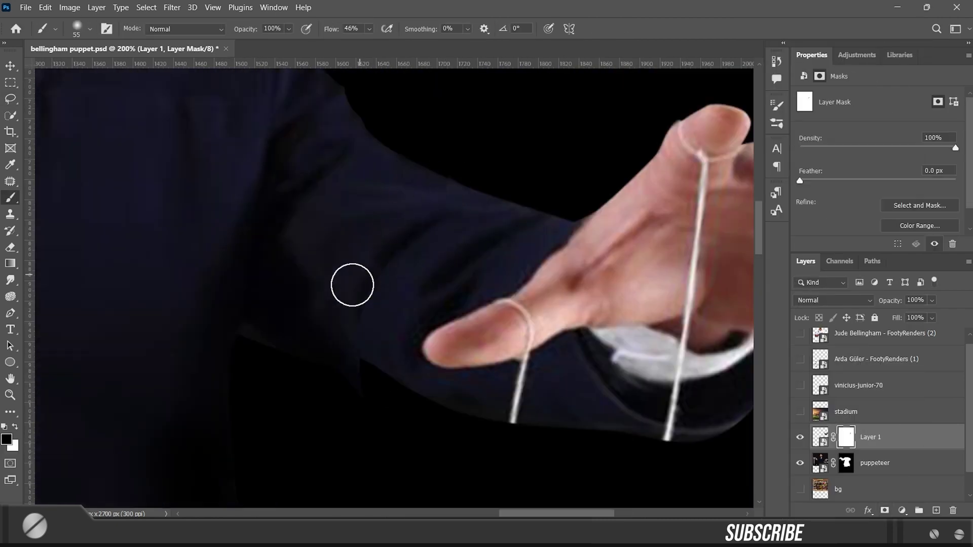
{"action": "key", "text": "ctrl+0"}
{"action": "key", "text": "ctrl+t"}
Show the Jude Bellingham layer, reorder it, and scale it onto the suit
{"action": "key", "text": "Return"}
{"action": "left_click_drag", "start_coordinate": [883, 333], "coordinate": [883, 426]}
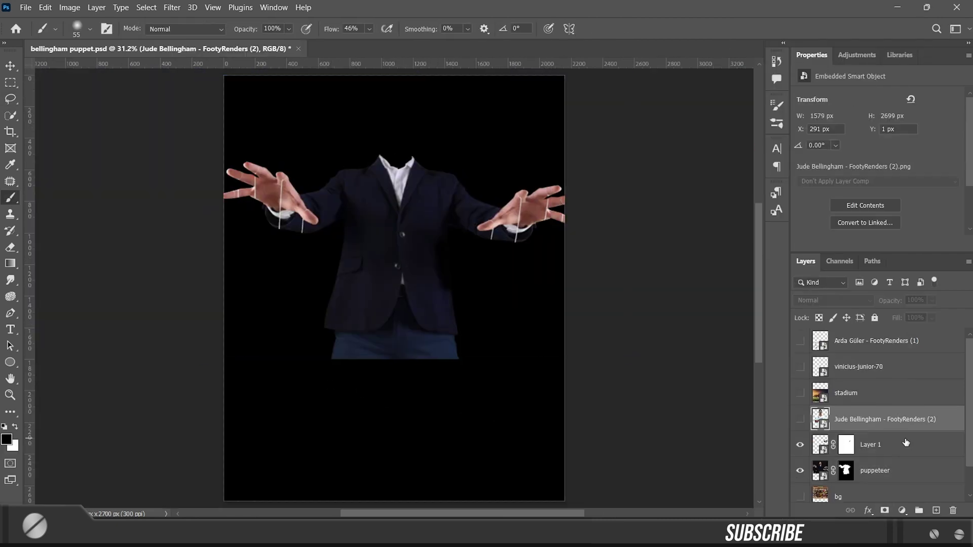
{"action": "left_click", "coordinate": [799, 418]}
{"action": "key", "text": "ctrl+t"}
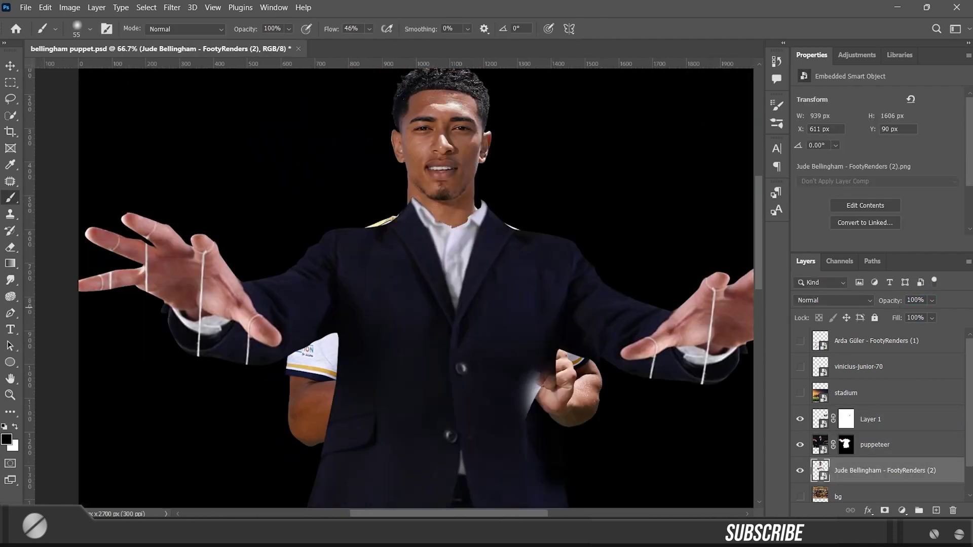
{"action": "key", "text": "ctrl+t"}
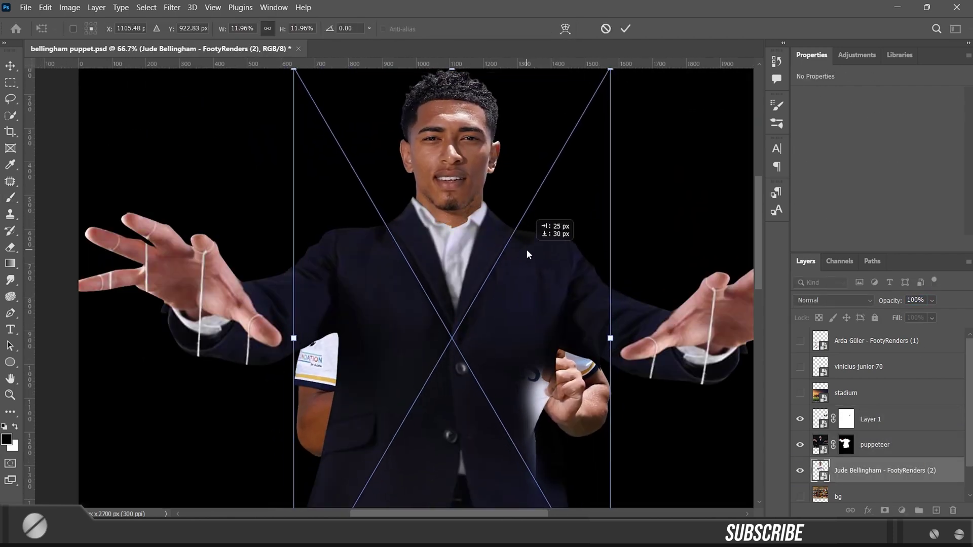
Mask Jude's layer and paint back only his face and neck above the collar
{"action": "key", "text": "Return"}
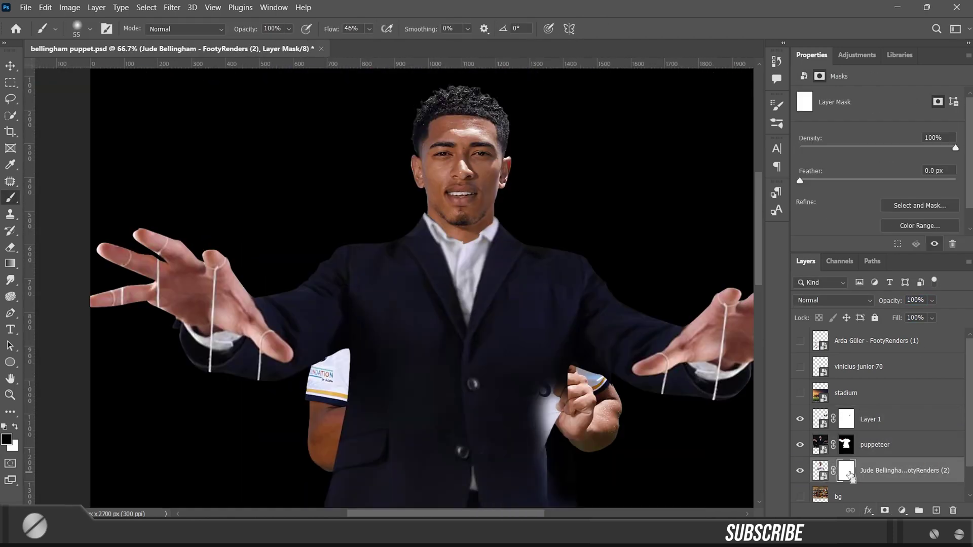
{"action": "right_click", "coordinate": [561, 228]}
{"action": "left_click", "coordinate": [461, 161]}
{"action": "left_click_drag", "start_coordinate": [462, 161], "coordinate": [449, 236]}
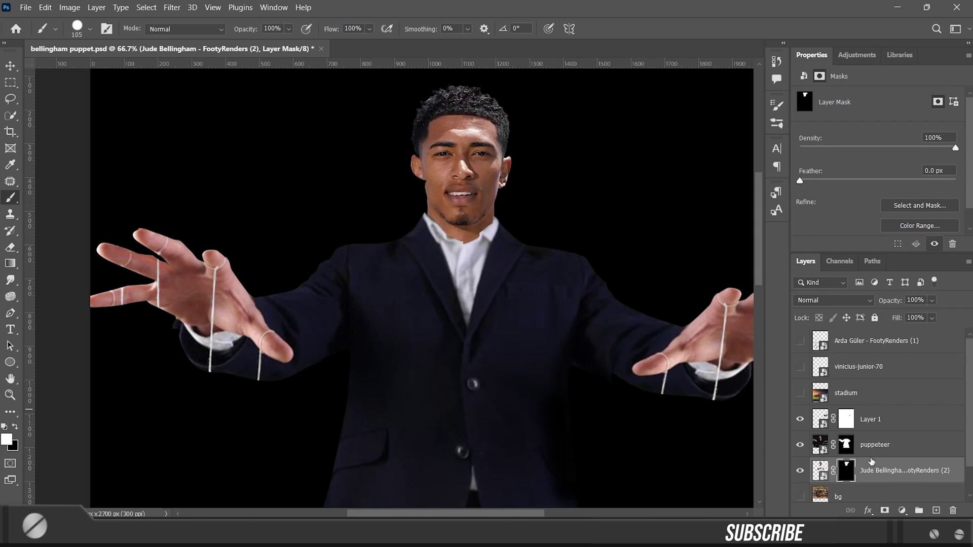
{"action": "left_click", "coordinate": [800, 392]}
Trace the stadium roofline with the Pen tool and mask away the sky
{"action": "left_click", "coordinate": [874, 392]}
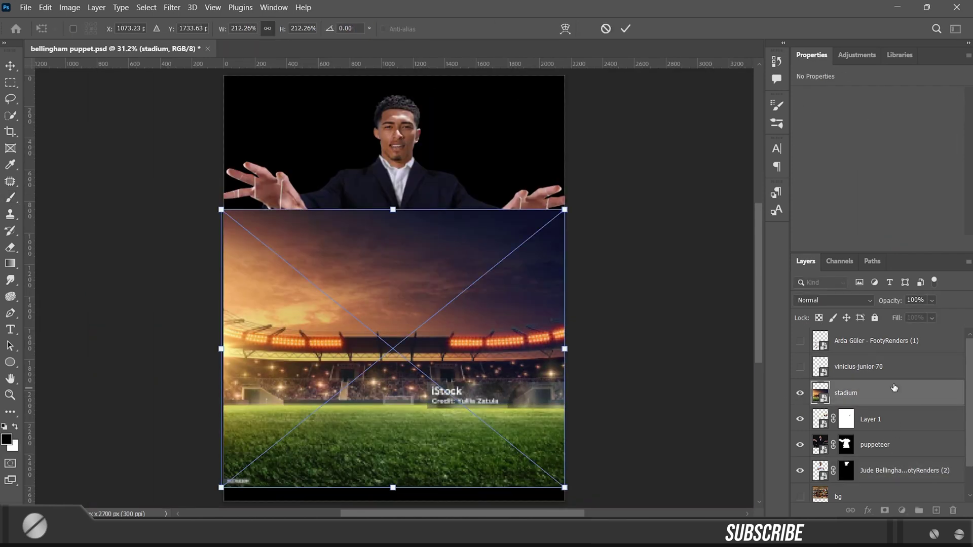
{"action": "key", "text": "w"}
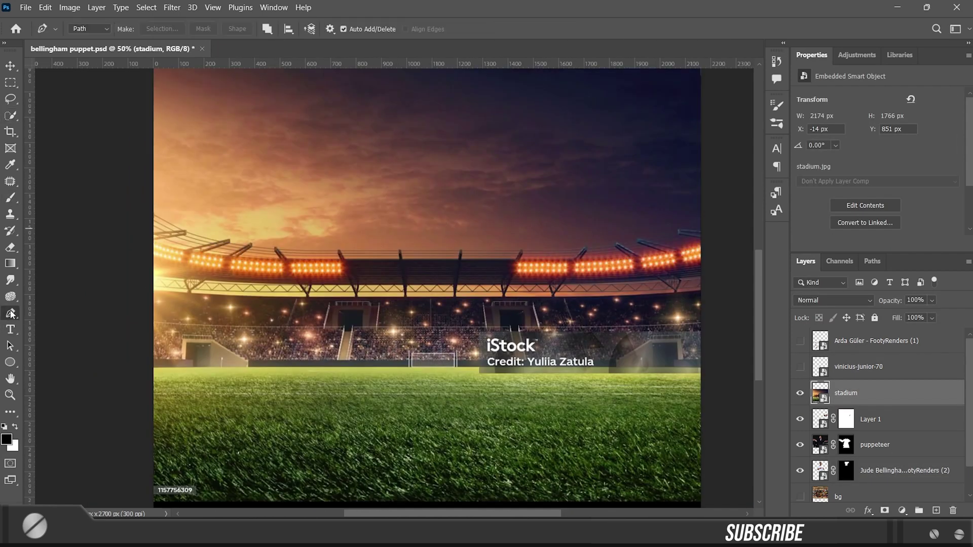
{"action": "left_click", "coordinate": [360, 30]}
{"action": "key", "text": "ctrl+0"}
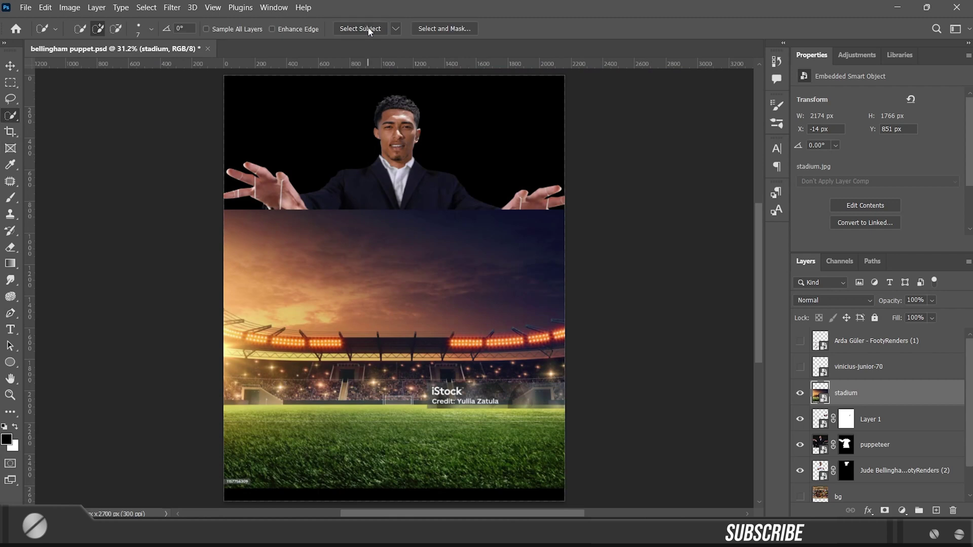
{"action": "key", "text": "ctrl+plus"}
{"action": "key", "text": "ctrl+plus"}
{"action": "key", "text": "ctrl+plus"}
{"action": "left_click", "coordinate": [9, 311]}
{"action": "key", "text": "ctrl+plus"}
{"action": "left_click", "coordinate": [177, 231]}
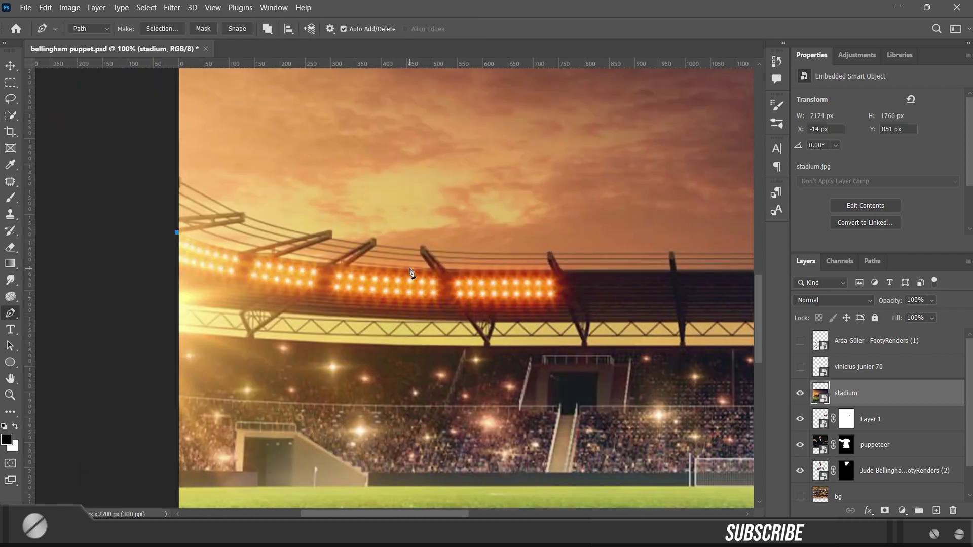
{"action": "scroll", "coordinate": [508, 272], "scroll_direction": "down", "scroll_amount": 3}
{"action": "left_click", "coordinate": [572, 321]}
{"action": "scroll", "coordinate": [611, 225], "scroll_direction": "down", "scroll_amount": 2}
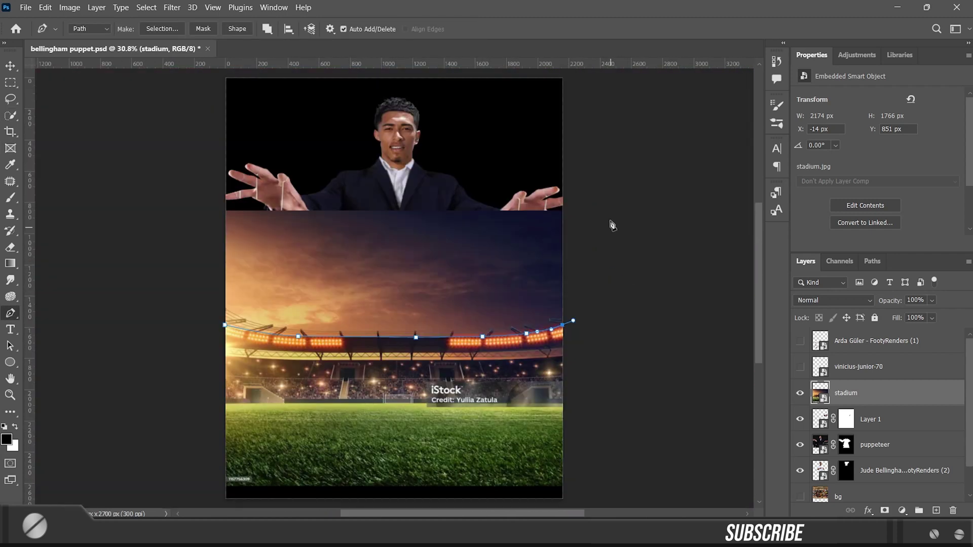
{"action": "left_click", "coordinate": [884, 510]}
{"action": "left_click", "coordinate": [846, 394], "text": "shift"}
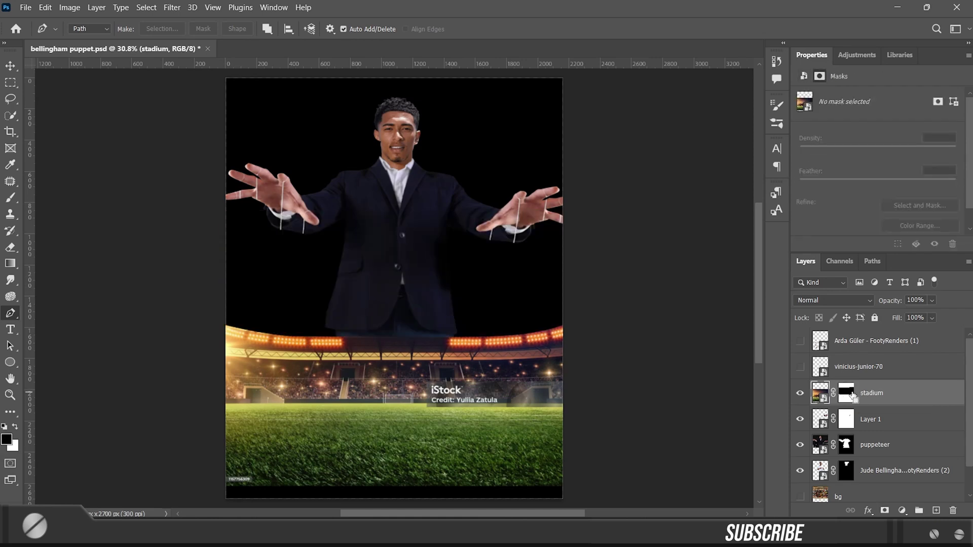
Remove the iStock watermark with a content-aware fill
{"action": "key", "text": "ctrl+plus"}
{"action": "key", "text": "ctrl+plus"}
{"action": "key", "text": "ctrl+plus"}
{"action": "key", "text": "ctrl+minus"}
{"action": "key", "text": "ctrl+minus"}
{"action": "key", "text": "ctrl+plus"}
{"action": "key", "text": "ctrl+plus"}
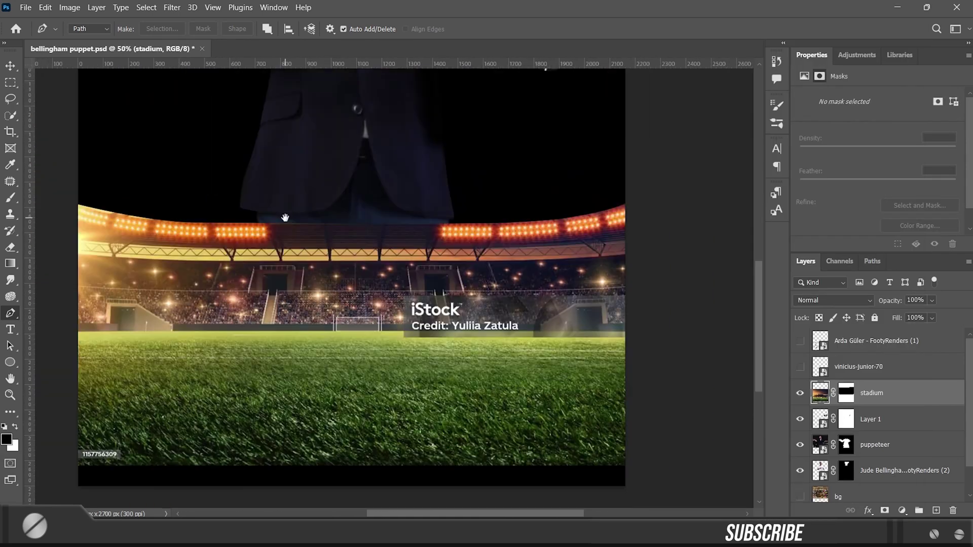
{"action": "key", "text": "ctrl+plus"}
{"action": "key", "text": "m"}
{"action": "left_click_drag", "start_coordinate": [212, 199], "coordinate": [700, 309]}
{"action": "key", "text": "shift+BackSpace"}
{"action": "key", "text": "Return"}
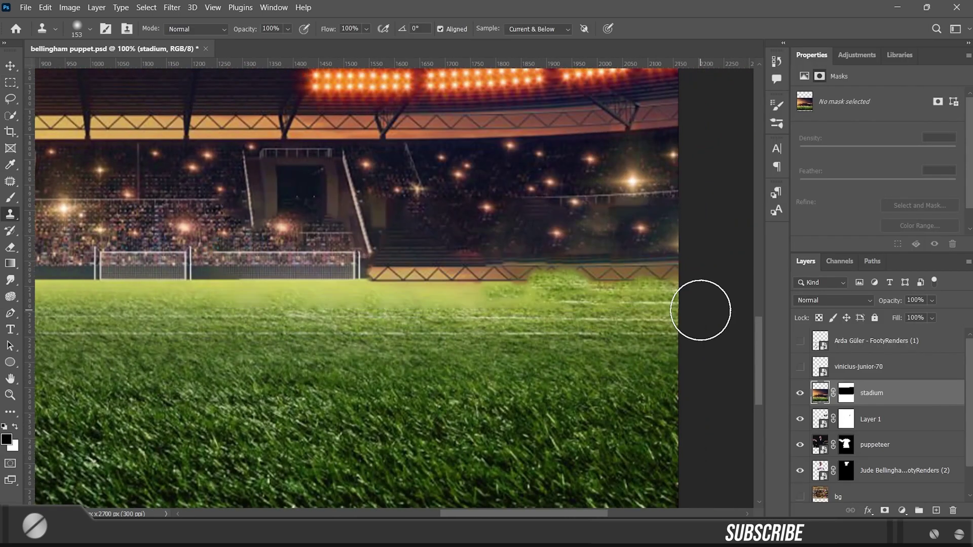
Repair the patchy stands with the Clone Stamp
{"action": "left_click_drag", "start_coordinate": [272, 194], "coordinate": [594, 281]}
{"action": "key", "text": "s"}
{"action": "left_click_drag", "start_coordinate": [397, 224], "coordinate": [355, 256]}
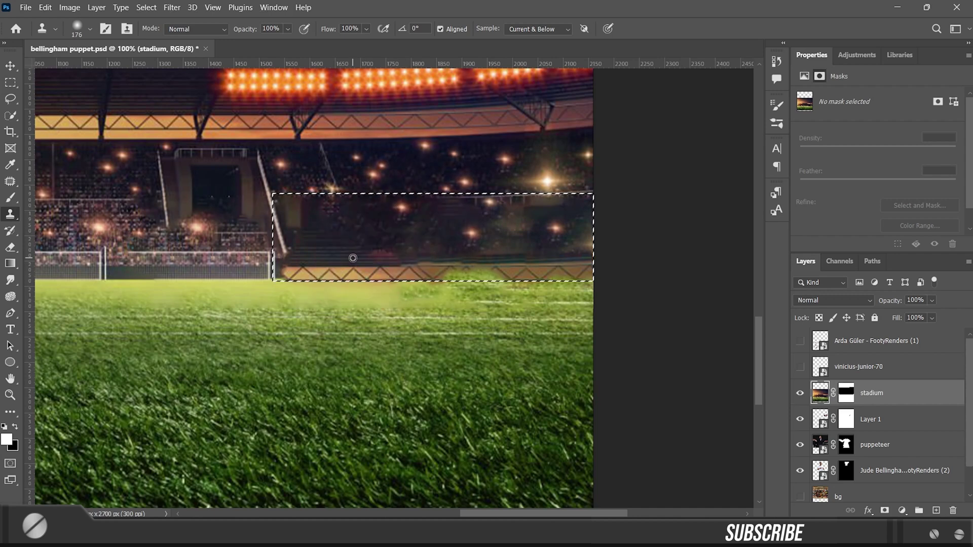
{"action": "key", "text": "ctrl+d"}
{"action": "scroll", "coordinate": [604, 311], "scroll_direction": "left", "scroll_amount": 10}
Duplicate the stadium and blend the copy with a large black mask brush
{"action": "key", "text": "ctrl+0"}
{"action": "key", "text": "ctrl+j"}
{"action": "right_click", "coordinate": [874, 419]}
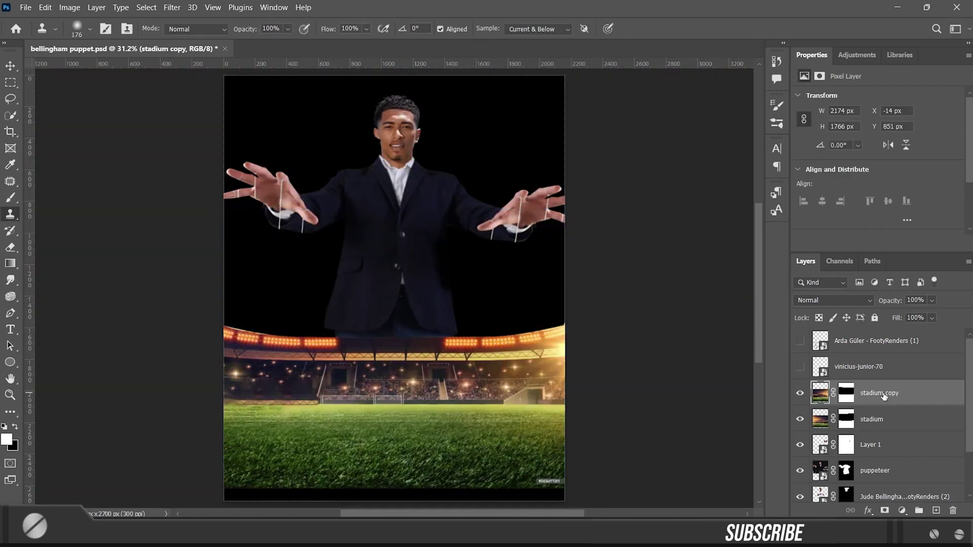
{"action": "left_click", "coordinate": [760, 217]}
{"action": "key", "text": "b"}
{"action": "right_click", "coordinate": [446, 228]}
{"action": "key", "text": "Return"}
{"action": "key", "text": "ctrl+minus"}
{"action": "key", "text": "x"}
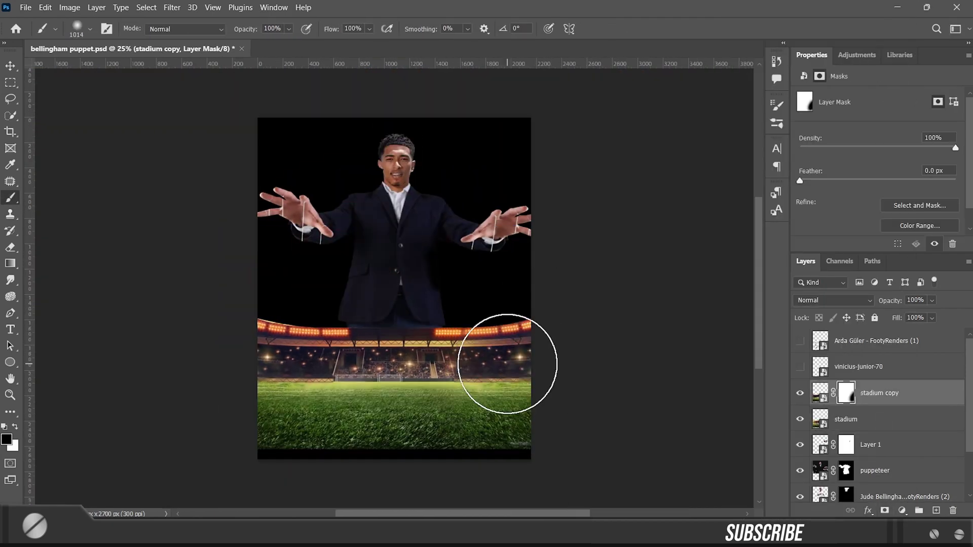
{"action": "left_click_drag", "start_coordinate": [515, 369], "coordinate": [516, 438]}
Position both stadium layers along the canvas bottom and paste in the red curtain photo
{"action": "key", "text": "m"}
{"action": "scroll", "coordinate": [536, 382], "scroll_direction": "down", "scroll_amount": 3}
{"action": "left_click_drag", "start_coordinate": [243, 335], "coordinate": [552, 456]}
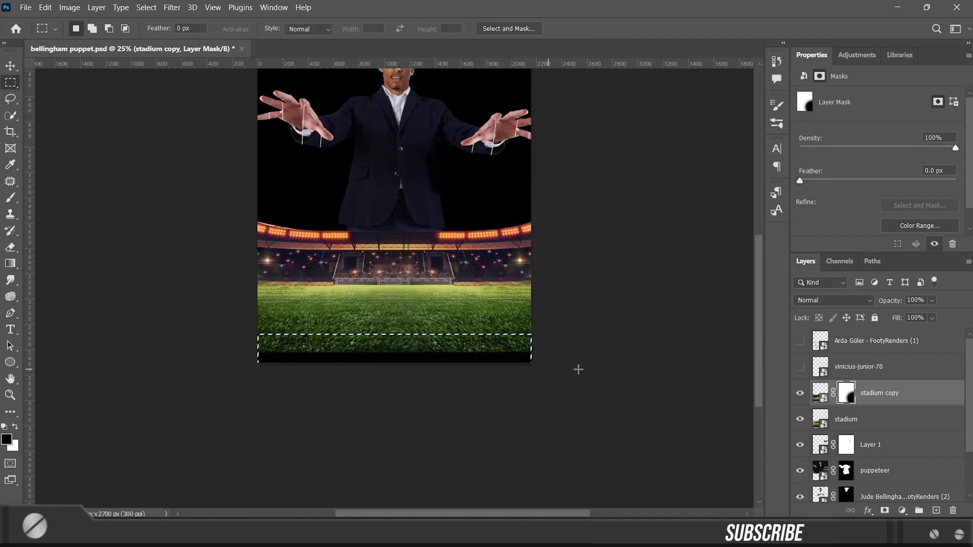
{"action": "key", "text": "ctrl+t"}
{"action": "left_click", "coordinate": [874, 419], "text": "shift"}
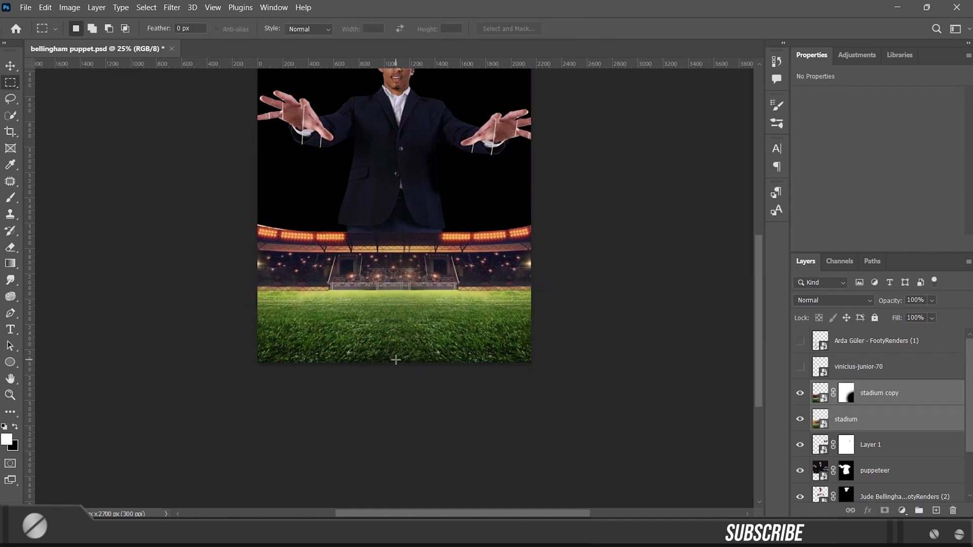
{"action": "key", "text": "ctrl+v"}
Enlarge the red curtain behind the poster at 100% opacity
{"action": "key", "text": "ctrl+bracketleft"}
{"action": "key", "text": "ctrl+bracketleft"}
{"action": "key", "text": "ctrl+minus"}
{"action": "left_click_drag", "start_coordinate": [425, 148], "coordinate": [408, 332]}
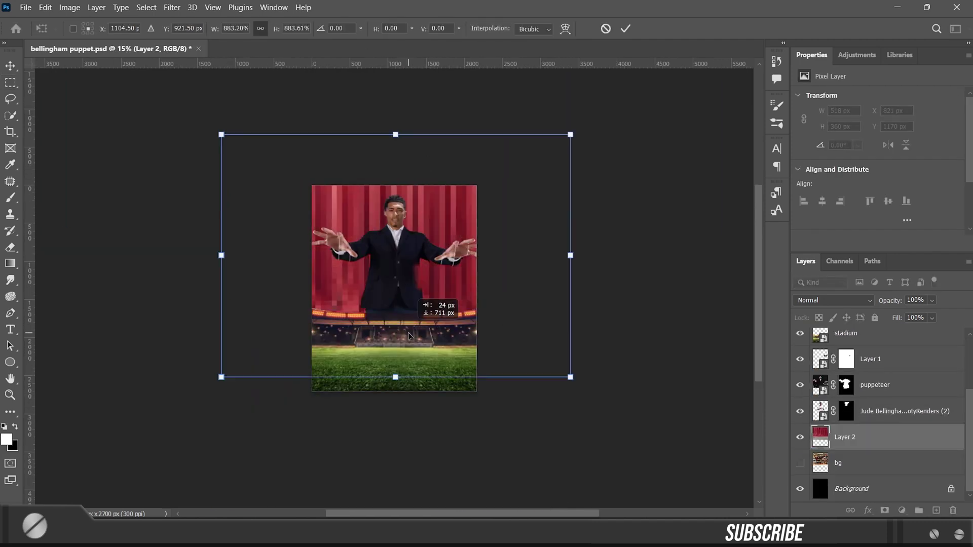
{"action": "key", "text": "Return"}
{"action": "left_click_drag", "start_coordinate": [889, 300], "coordinate": [832, 310]}
{"action": "key", "text": "ctrl+plus"}
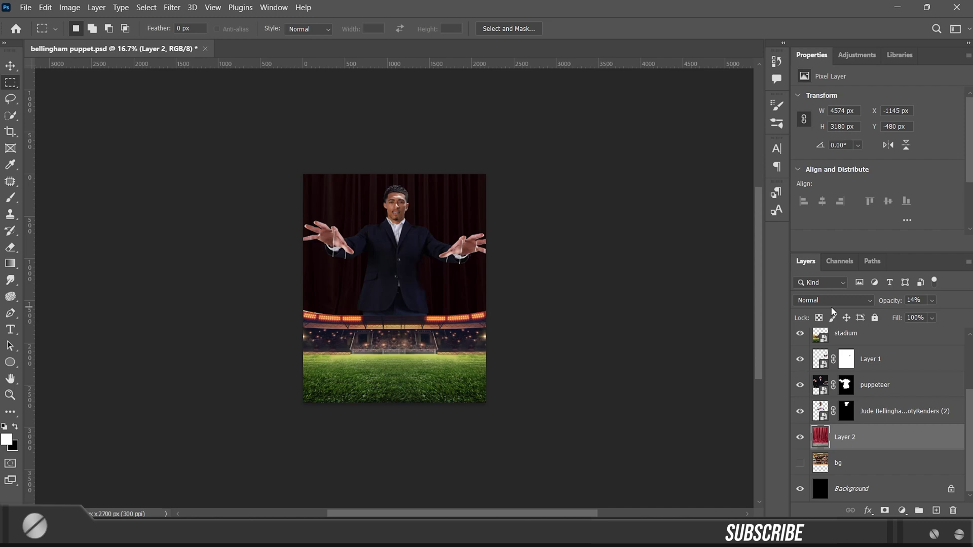
{"action": "key", "text": "ctrl+0"}
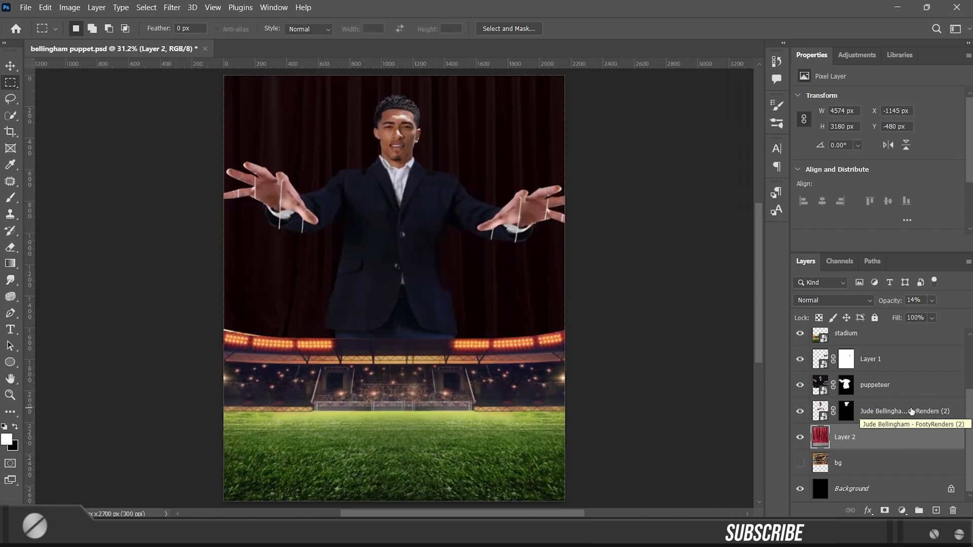
{"action": "left_click_drag", "start_coordinate": [891, 302], "coordinate": [950, 301]}
Paint soft black over the curtain on a new layer and set it to 69% opacity
{"action": "key", "text": "ctrl+shift+alt+n"}
{"action": "key", "text": "b"}
{"action": "key", "text": "ctrl+minus"}
{"action": "key", "text": "ctrl+minus"}
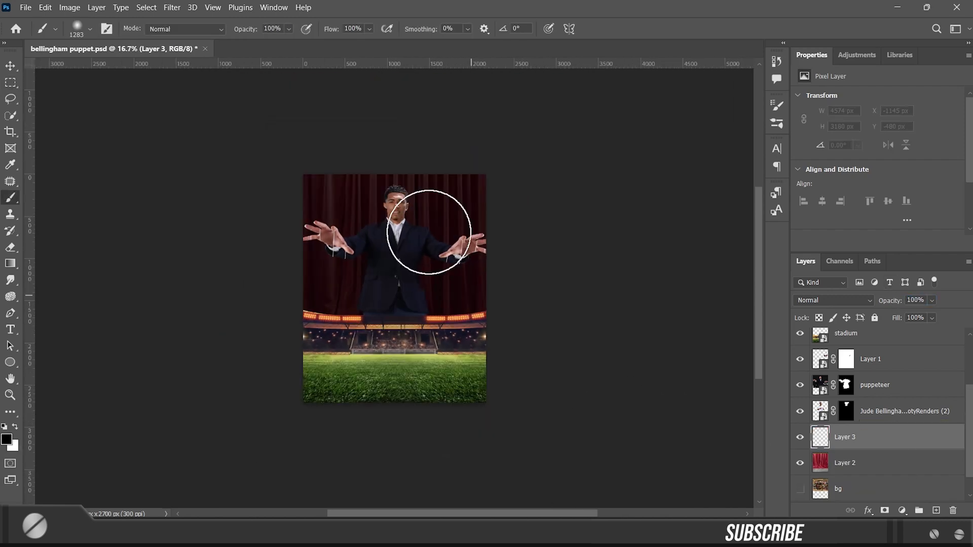
{"action": "left_click_drag", "start_coordinate": [212, 362], "coordinate": [365, 398]}
{"action": "key", "text": "ctrl+0"}
{"action": "left_click_drag", "start_coordinate": [891, 302], "coordinate": [872, 304]}
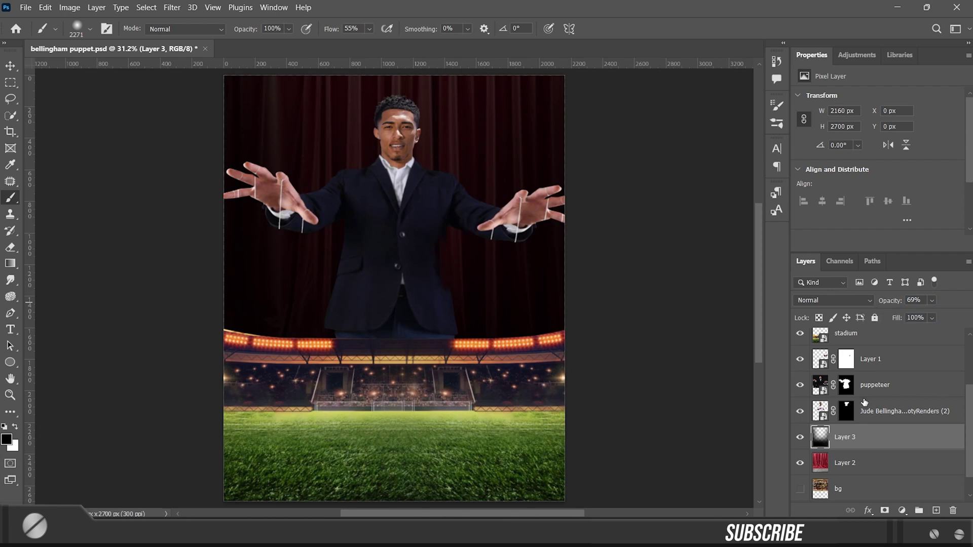
Fill a Pen-traced band along the stadium lights white, clip it, and open it as a smart object
{"action": "key", "text": "ctrl+plus"}
{"action": "key", "text": "ctrl+plus"}
{"action": "key", "text": "p"}
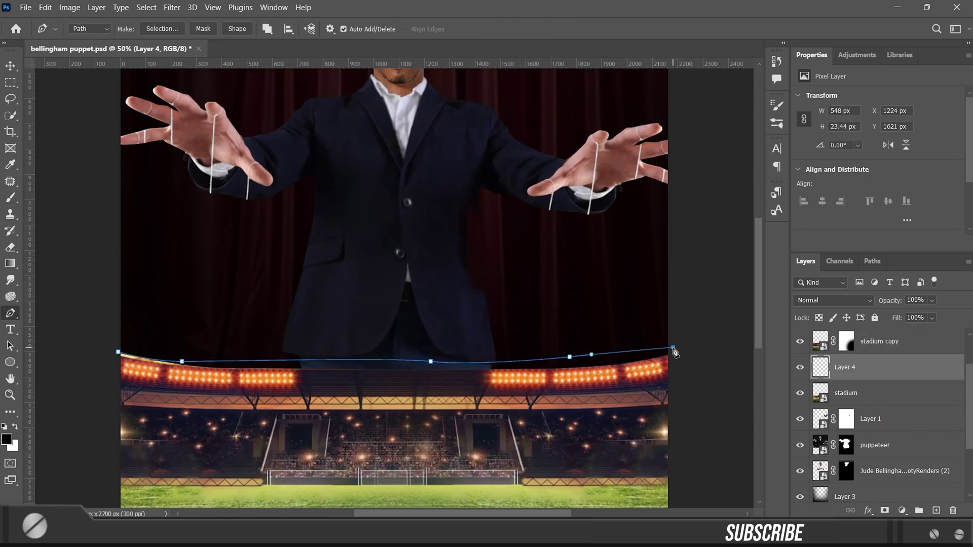
{"action": "key", "text": "ctrl+Return"}
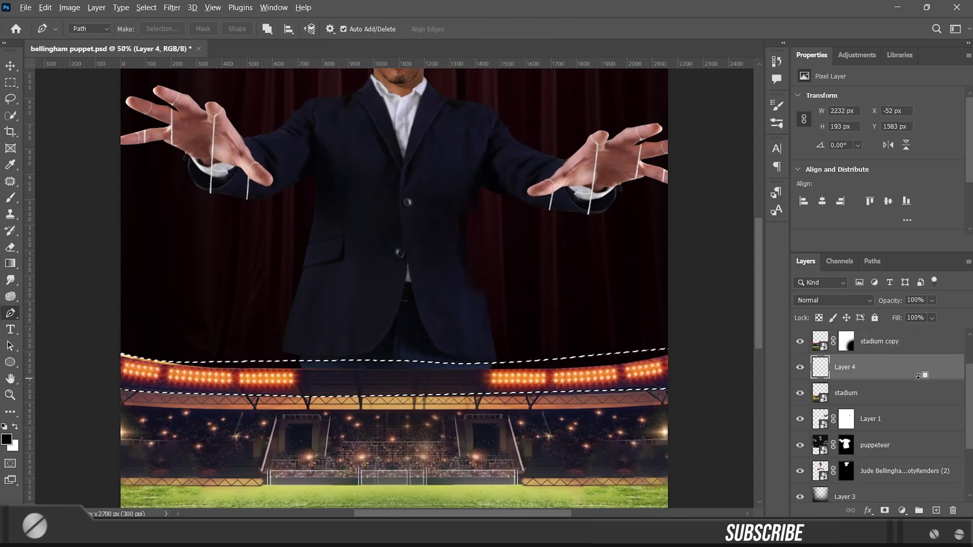
{"action": "key", "text": "ctrl+BackSpace"}
{"action": "left_click", "coordinate": [919, 380], "text": "alt"}
{"action": "left_click_drag", "start_coordinate": [875, 341], "coordinate": [874, 384]}
{"action": "key", "text": "ctrl+d"}
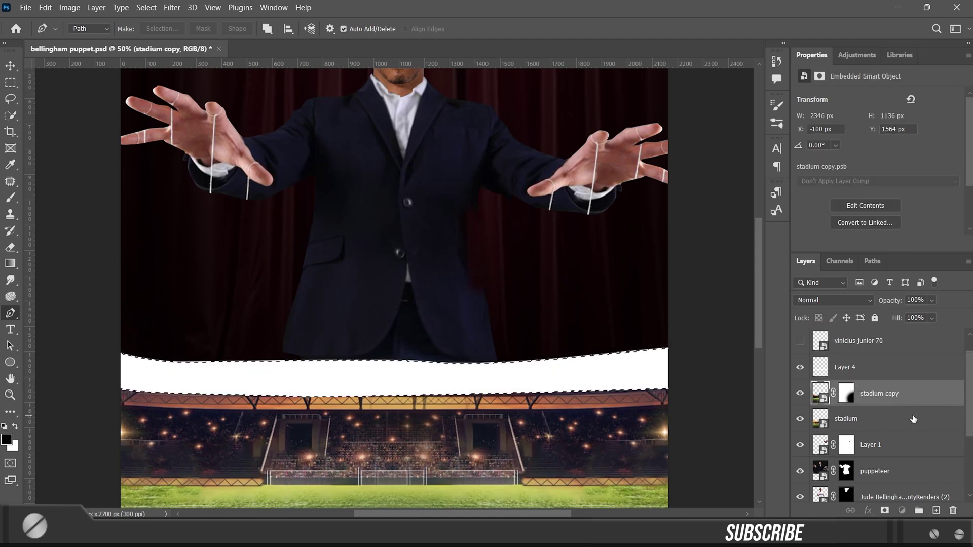
{"action": "key", "text": "ctrl+g"}
{"action": "double_click", "coordinate": [830, 367]}
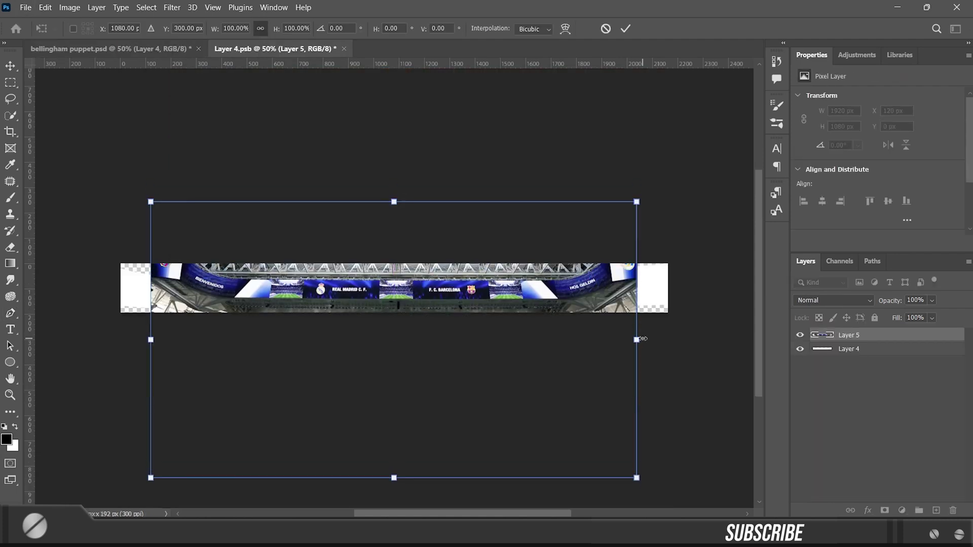
Stretch the LED banner over the band and content-aware fill the Barcelona panel
{"action": "left_click_drag", "start_coordinate": [394, 200], "coordinate": [394, 119]}
{"action": "key", "text": "Return"}
{"action": "key", "text": "p"}
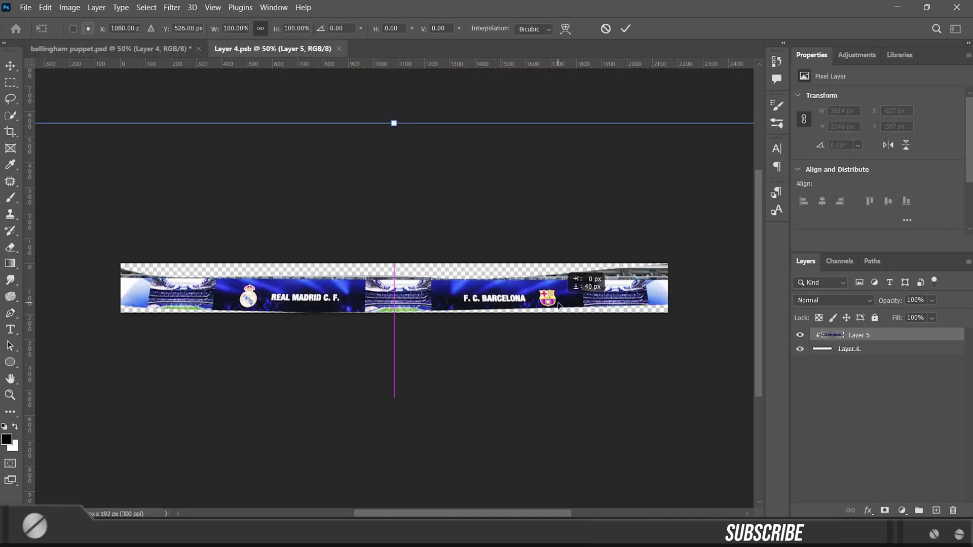
{"action": "left_click", "coordinate": [338, 48]}
{"action": "scroll", "coordinate": [145, 162], "scroll_direction": "up", "scroll_amount": 3}
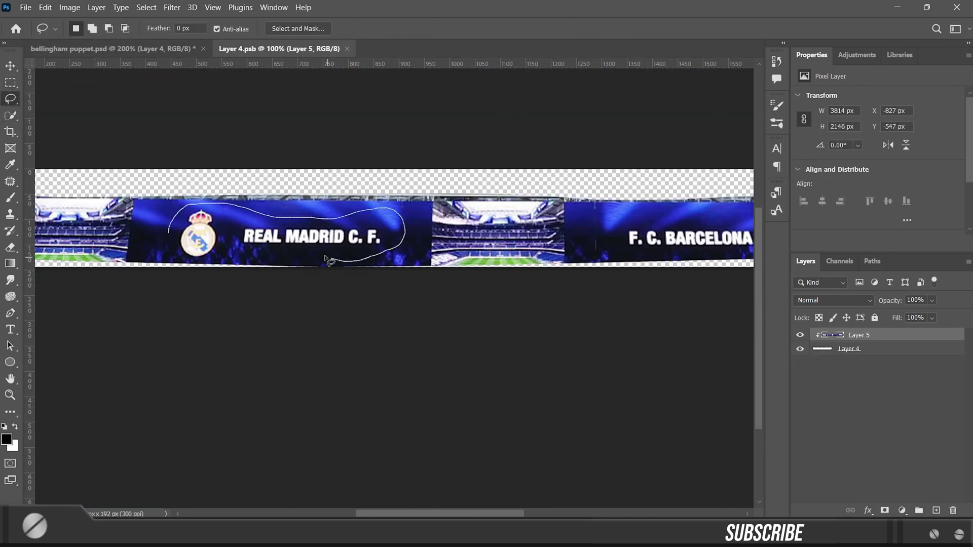
{"action": "key", "text": "shift+BackSpace"}
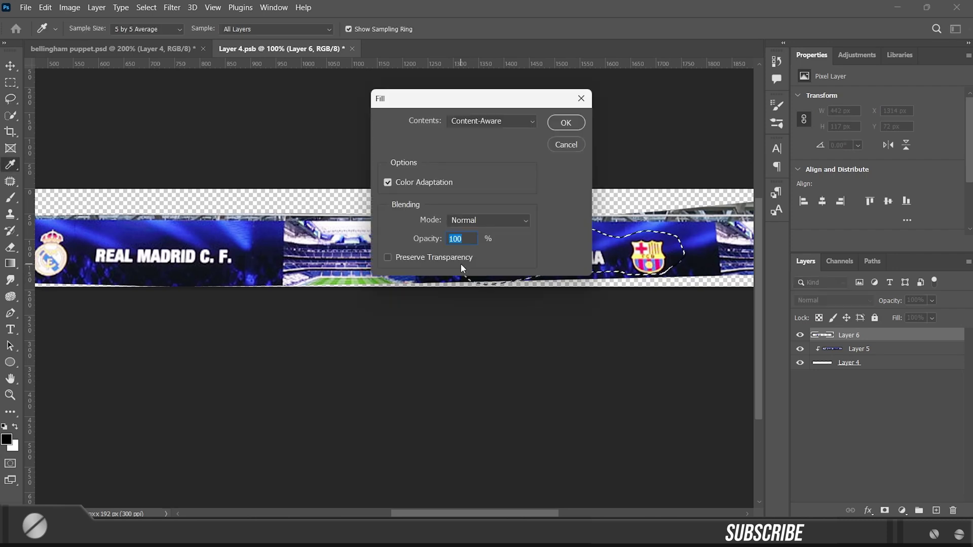
{"action": "key", "text": "Return"}
Copy the Real Madrid C. F. panel over the filled area, then save and close the .psb
{"action": "key", "text": "ctrl+t"}
{"action": "left_click_drag", "start_coordinate": [675, 270], "coordinate": [698, 271]}
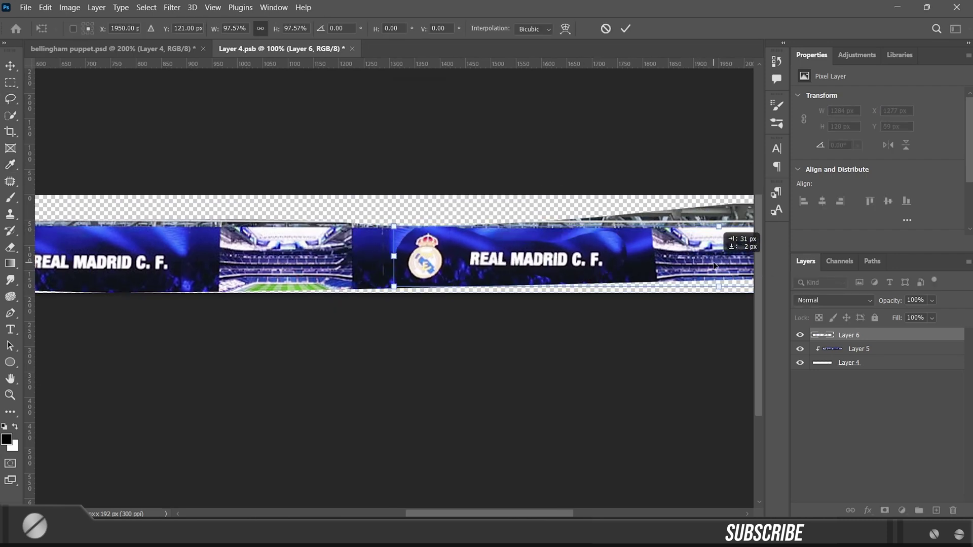
{"action": "key", "text": "Return"}
{"action": "key", "text": "ctrl+s"}
{"action": "left_click", "coordinate": [351, 48]}
{"action": "key", "text": "ctrl+0"}
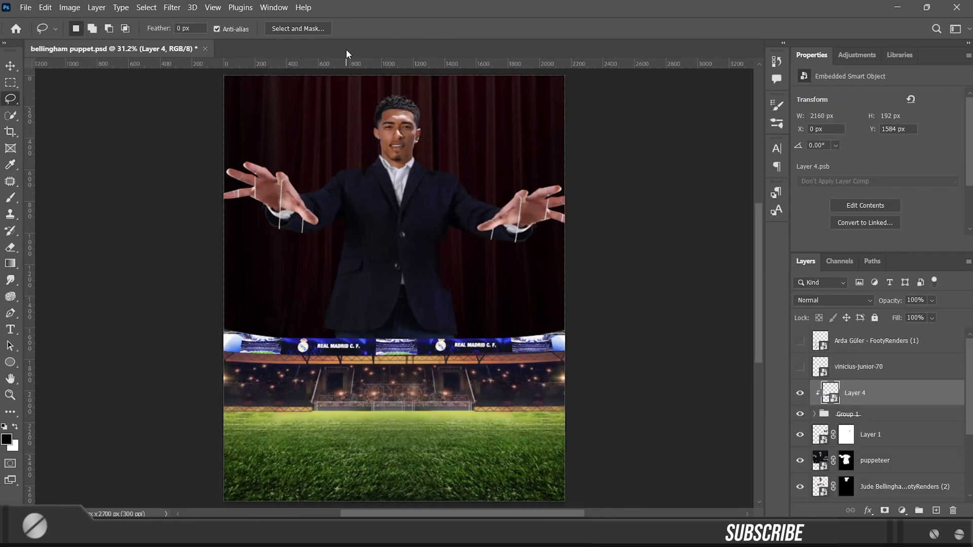
Add Hue/Saturation at -63 and a red-shifted Color Balance, copying it above the banner
{"action": "left_click", "coordinate": [848, 414]}
{"action": "left_click", "coordinate": [902, 509]}
{"action": "left_click", "coordinate": [893, 397]}
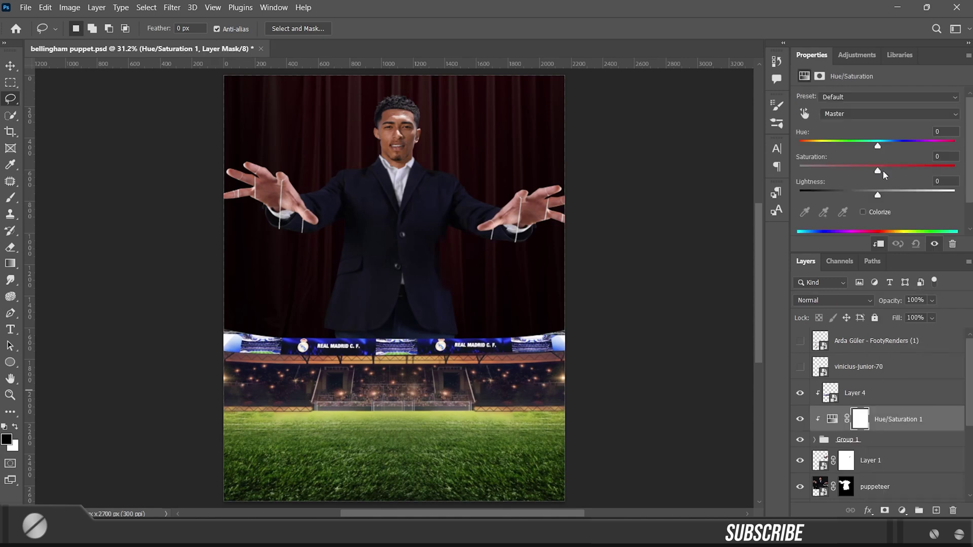
{"action": "left_click_drag", "start_coordinate": [877, 170], "coordinate": [828, 172]}
{"action": "left_click", "coordinate": [902, 509]}
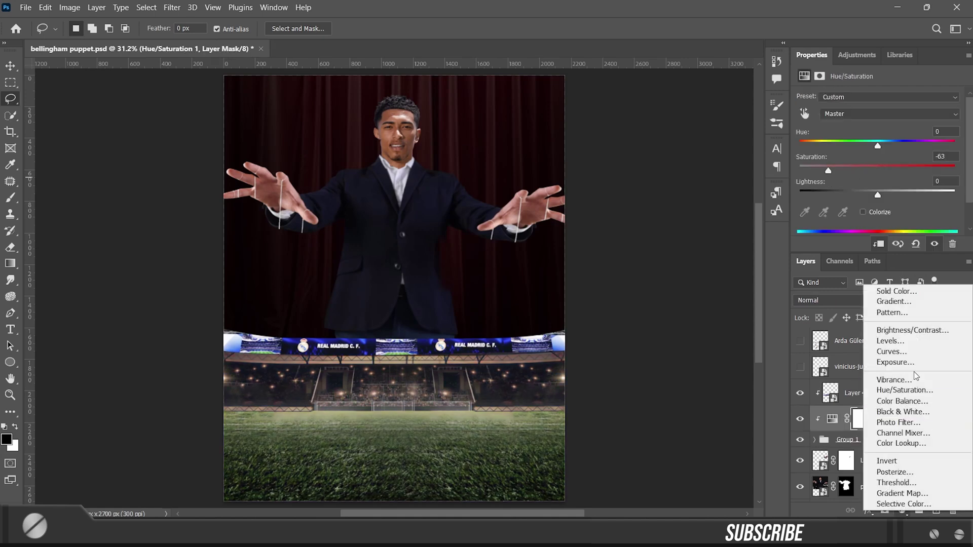
{"action": "left_click", "coordinate": [904, 392]}
{"action": "left_click_drag", "start_coordinate": [860, 128], "coordinate": [871, 130]}
{"action": "left_click", "coordinate": [893, 397]}
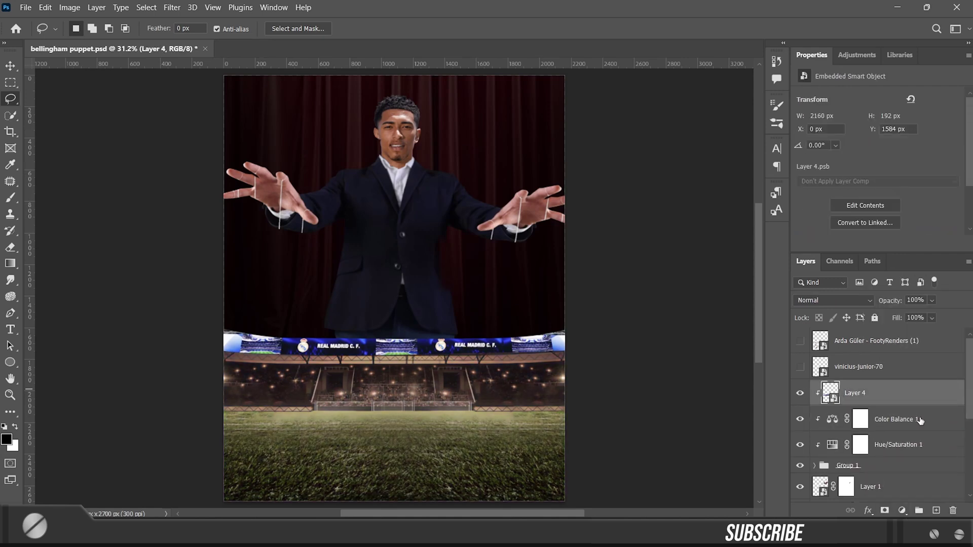
{"action": "left_click_drag", "start_coordinate": [897, 419], "coordinate": [914, 407]}
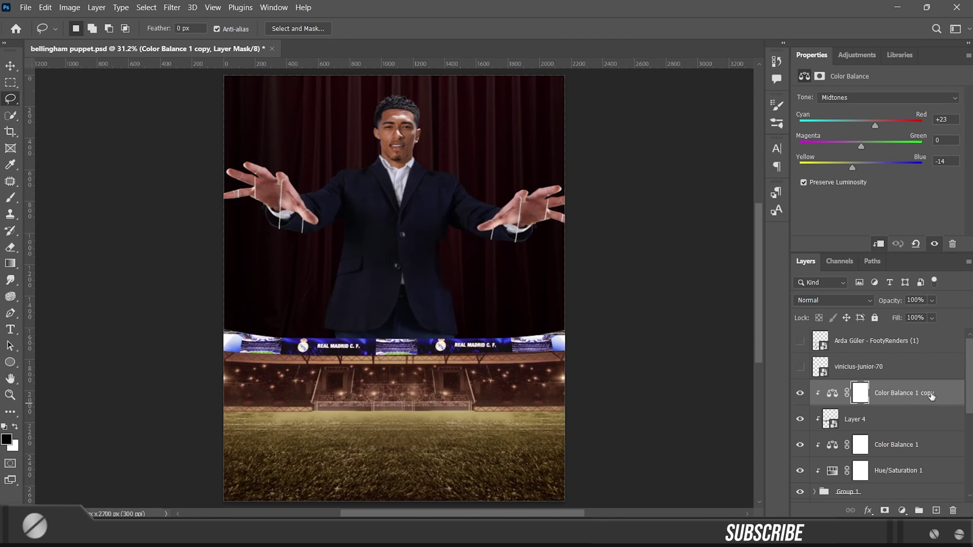
Show Vinícius Júnior and Arda Güler and enlarge each on the pitch
{"action": "left_click", "coordinate": [800, 367]}
{"action": "left_click", "coordinate": [859, 366]}
{"action": "key", "text": "ctrl+t"}
{"action": "left_click_drag", "start_coordinate": [521, 449], "coordinate": [538, 465]}
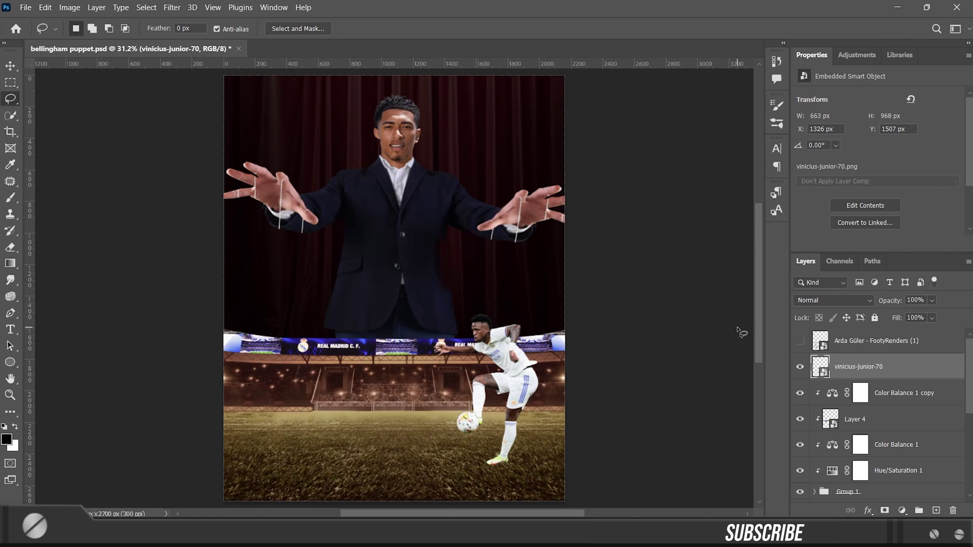
{"action": "left_click", "coordinate": [800, 341]}
{"action": "left_click", "coordinate": [869, 340]}
{"action": "key", "text": "ctrl+t"}
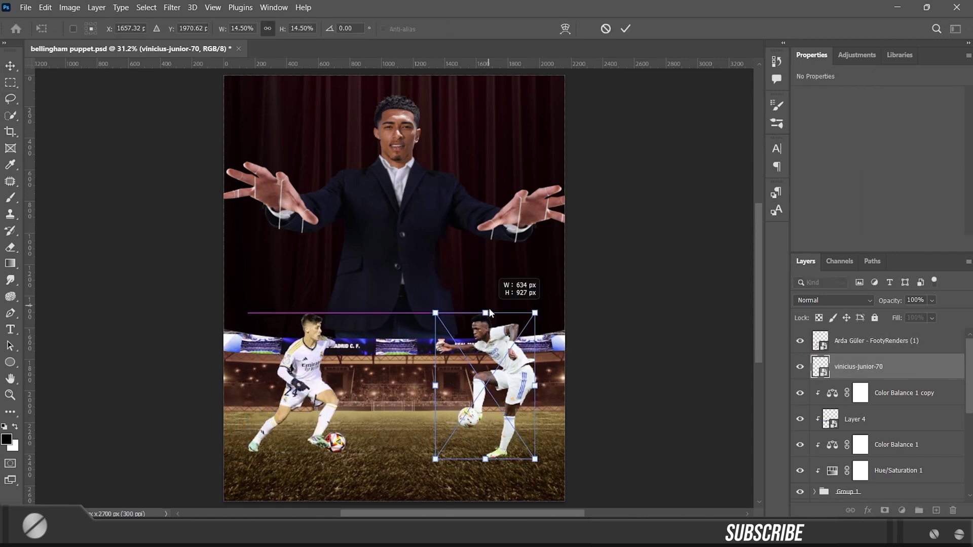
{"action": "left_click_drag", "start_coordinate": [279, 329], "coordinate": [289, 323]}
Commit the left player's size and paint low-flow black shadows under both players' feet on a new layer
{"action": "key", "text": "Return"}
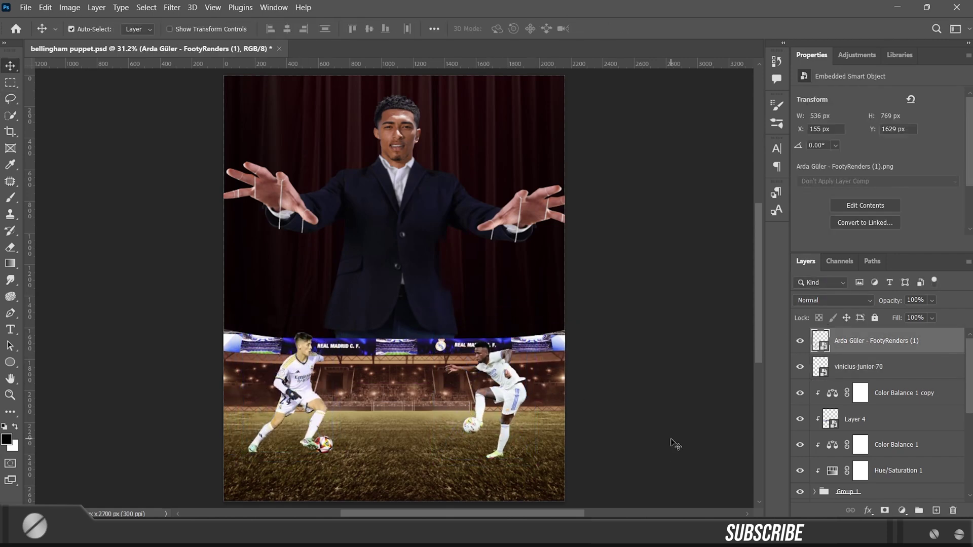
{"action": "key", "text": "ctrl+shift+alt+n"}
{"action": "scroll", "coordinate": [437, 380], "scroll_direction": "up", "scroll_amount": 4}
{"action": "key", "text": "b"}
{"action": "right_click", "coordinate": [593, 230]}
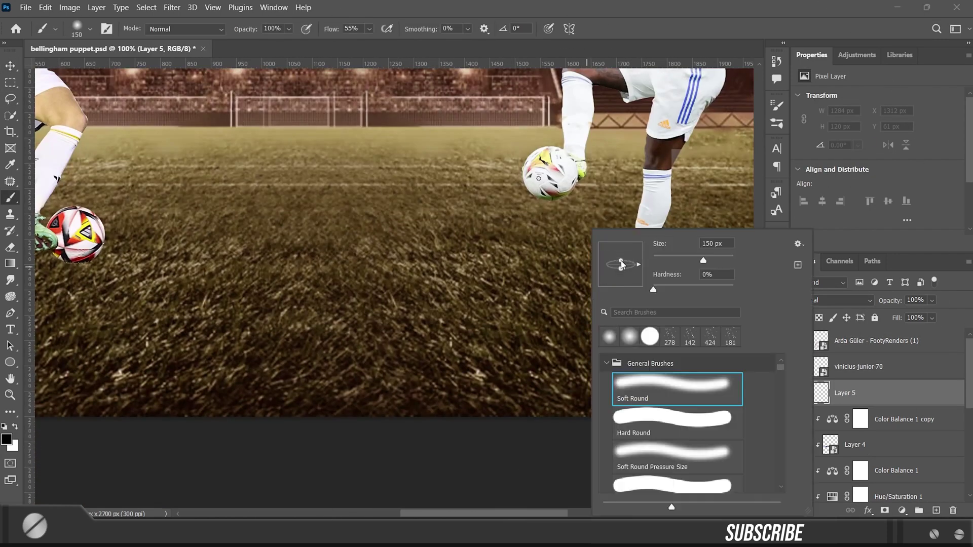
{"action": "key", "text": "Return"}
{"action": "left_click_drag", "start_coordinate": [499, 302], "coordinate": [850, 301]}
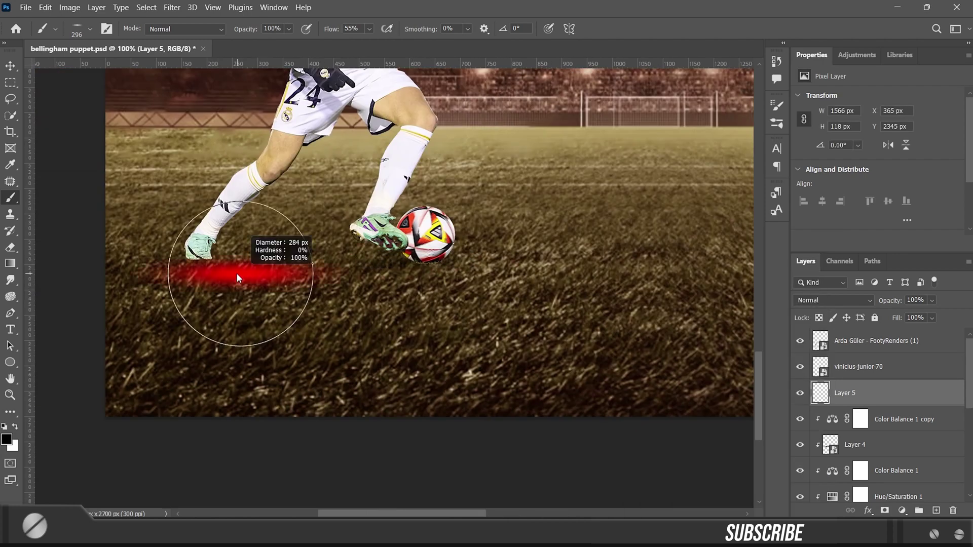
{"action": "mouse_move", "coordinate": [251, 263]}
{"action": "left_mouse_down"}
{"action": "mouse_move", "coordinate": [236, 262]}
{"action": "mouse_move", "coordinate": [251, 277]}
{"action": "left_mouse_up"}
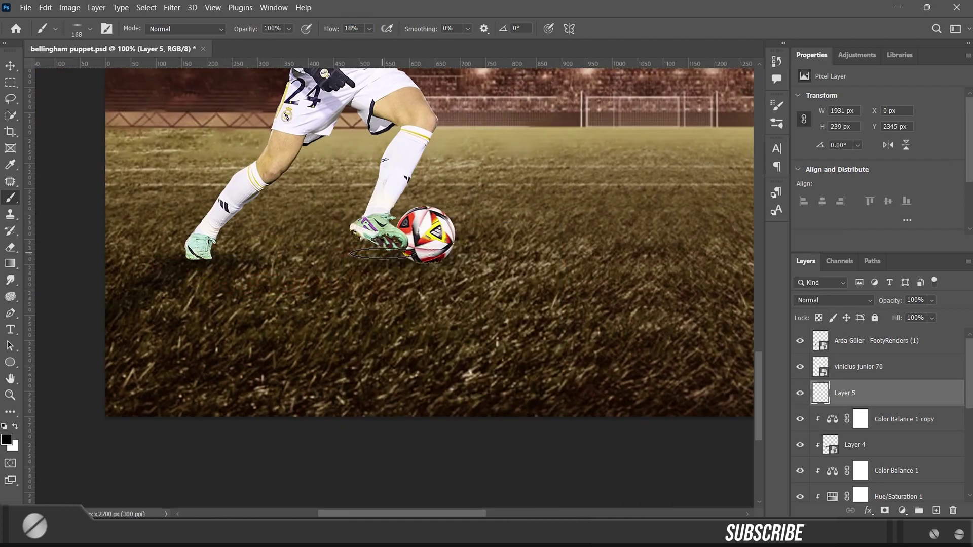
{"action": "key", "text": "shift+1"}
{"action": "key", "text": "shift+8"}
{"action": "scroll", "coordinate": [629, 425], "scroll_direction": "right", "scroll_amount": 10}
{"action": "key", "text": "ctrl+0"}
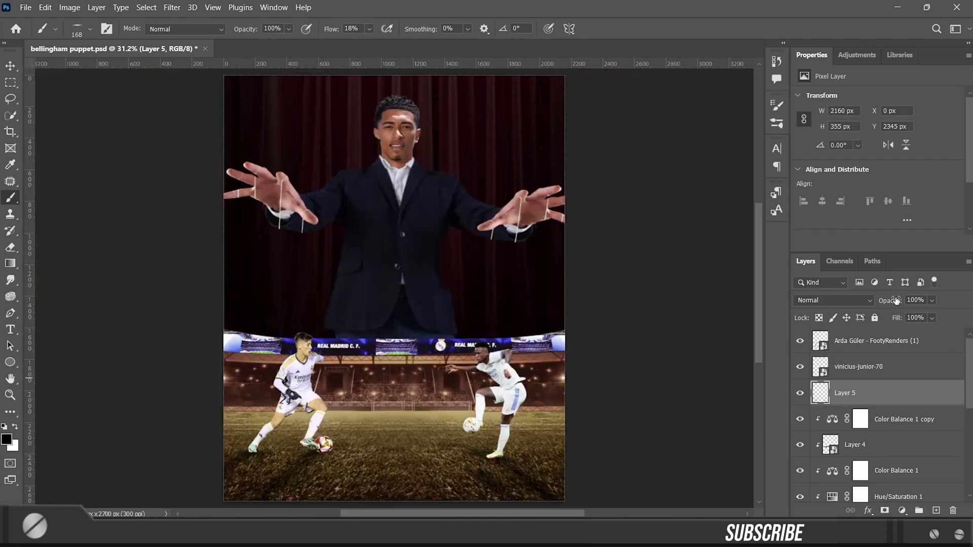
{"action": "scroll", "coordinate": [908, 392], "scroll_direction": "down", "scroll_amount": 5}
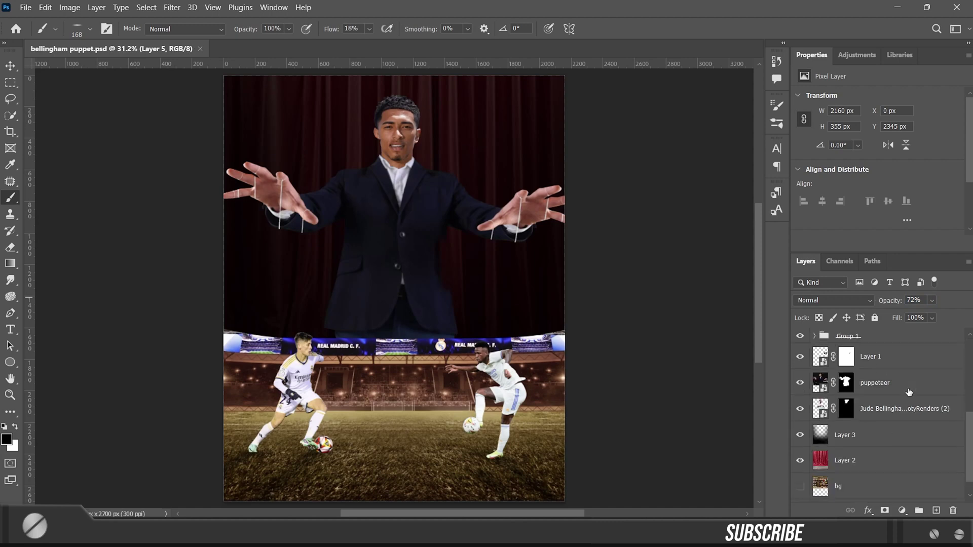
{"action": "scroll", "coordinate": [908, 391], "scroll_direction": "down", "scroll_amount": 1}
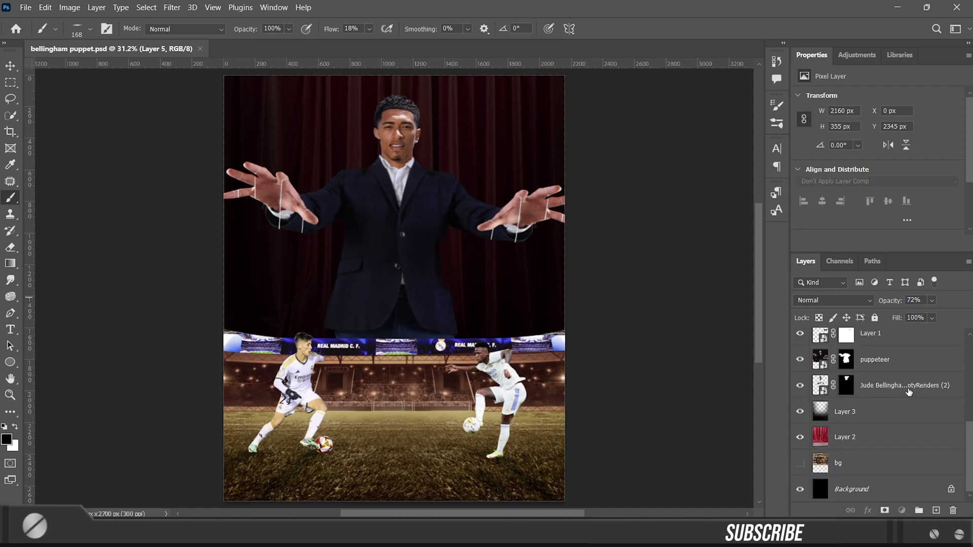
Group the puppeteer figure layers and add a Color Balance adjustment to them
{"action": "right_click", "coordinate": [909, 390]}
{"action": "key", "text": "ctrl+g"}
{"action": "left_click", "coordinate": [902, 510]}
{"action": "left_click", "coordinate": [891, 262]}
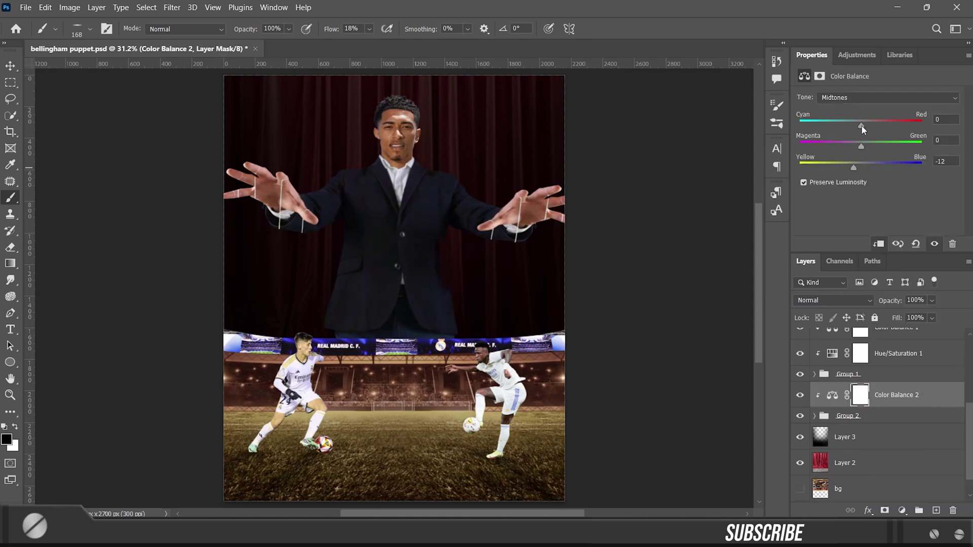
Add an Exposure adjustment at exposure -2.76 and gamma 0.80, with its mask inverted to black
{"action": "left_click", "coordinate": [847, 416]}
{"action": "left_click", "coordinate": [902, 511]}
{"action": "left_click", "coordinate": [897, 372]}
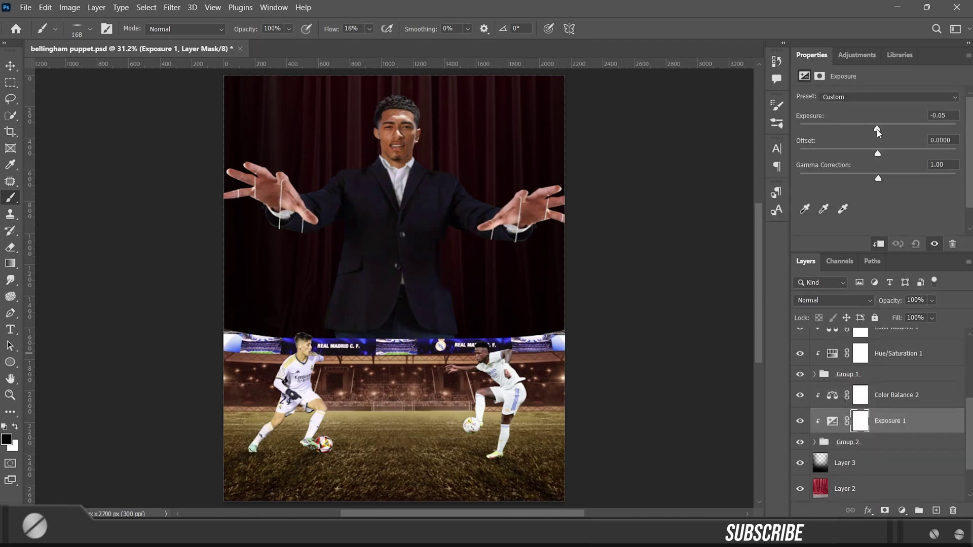
{"action": "left_click_drag", "start_coordinate": [877, 127], "coordinate": [844, 123]}
{"action": "left_click_drag", "start_coordinate": [878, 179], "coordinate": [889, 178]}
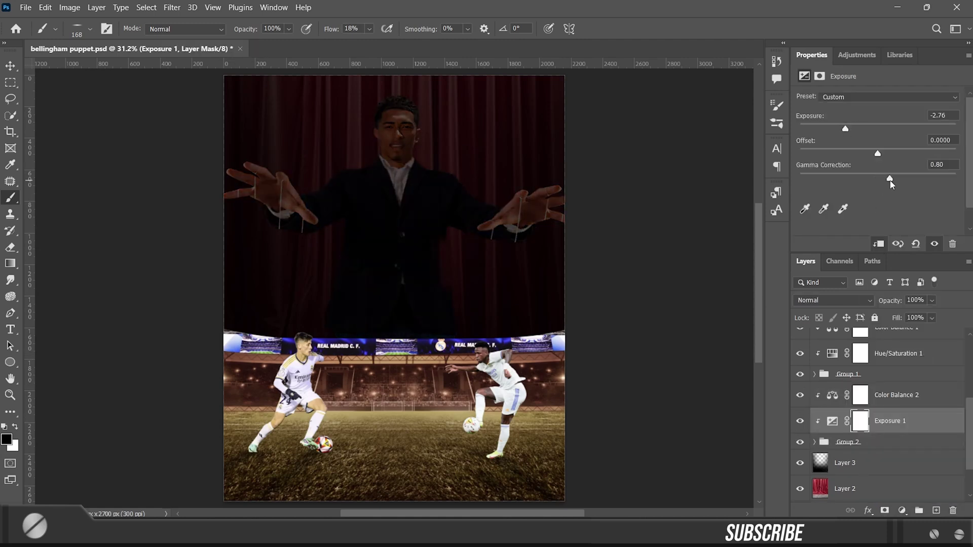
{"action": "key", "text": "ctrl+i"}
{"action": "scroll", "coordinate": [270, 243], "scroll_direction": "up", "scroll_amount": 2}
{"action": "key", "text": "x"}
Paint shadows onto the lower jacket, beneath the arms and along the right sleeve
{"action": "left_click_drag", "start_coordinate": [456, 342], "coordinate": [348, 352]}
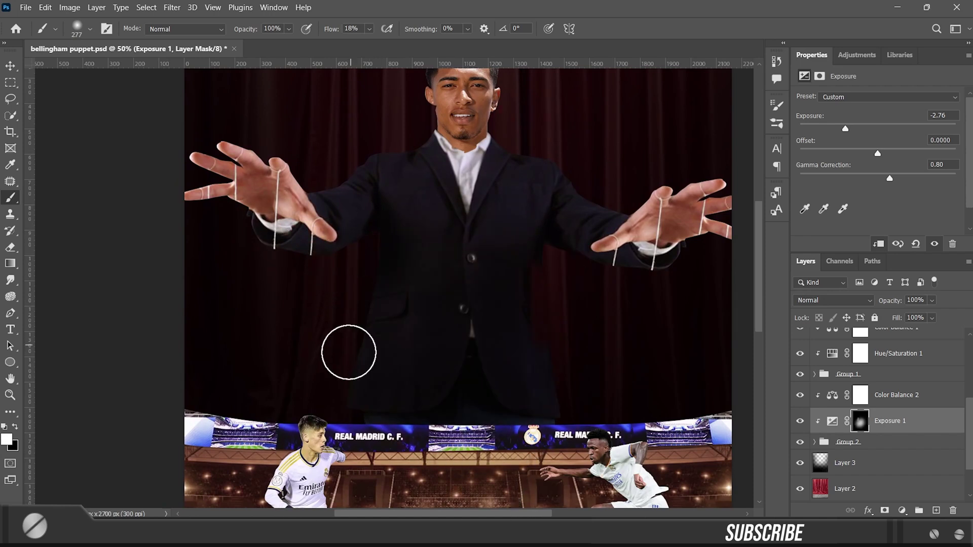
{"action": "left_click_drag", "start_coordinate": [652, 281], "coordinate": [603, 327]}
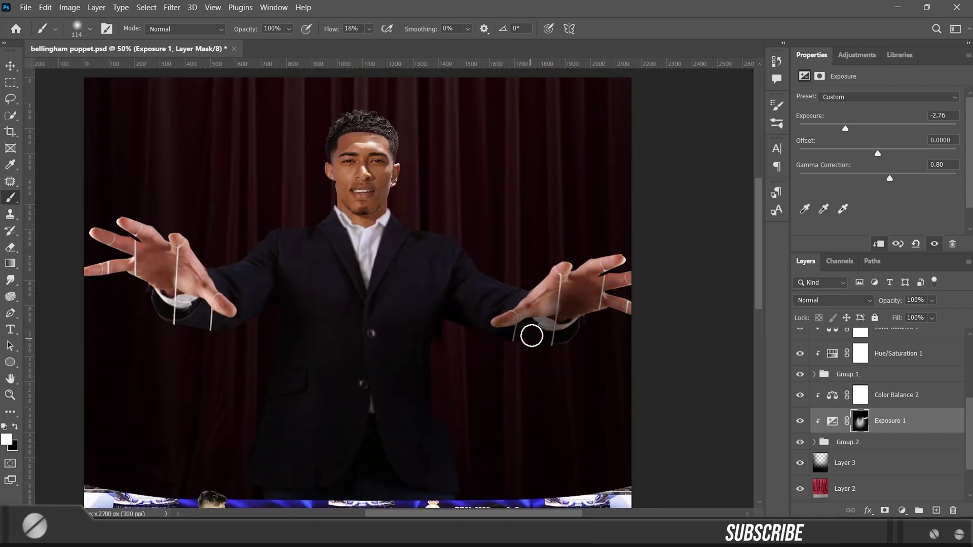
{"action": "left_click_drag", "start_coordinate": [530, 334], "coordinate": [608, 332]}
{"action": "scroll", "coordinate": [466, 276], "scroll_direction": "up", "scroll_amount": 1}
{"action": "scroll", "coordinate": [571, 292], "scroll_direction": "up", "scroll_amount": 1}
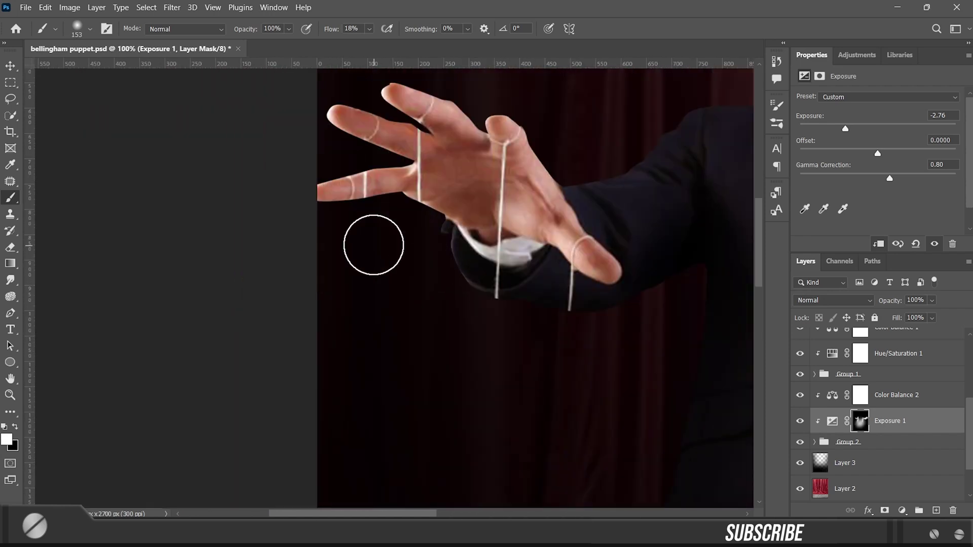
{"action": "key", "text": "bracketleft"}
{"action": "key", "text": "bracketleft"}
{"action": "key", "text": "bracketleft"}
{"action": "scroll", "coordinate": [404, 163], "scroll_direction": "right", "scroll_amount": 2}
{"action": "scroll", "coordinate": [404, 157], "scroll_direction": "down", "scroll_amount": 2}
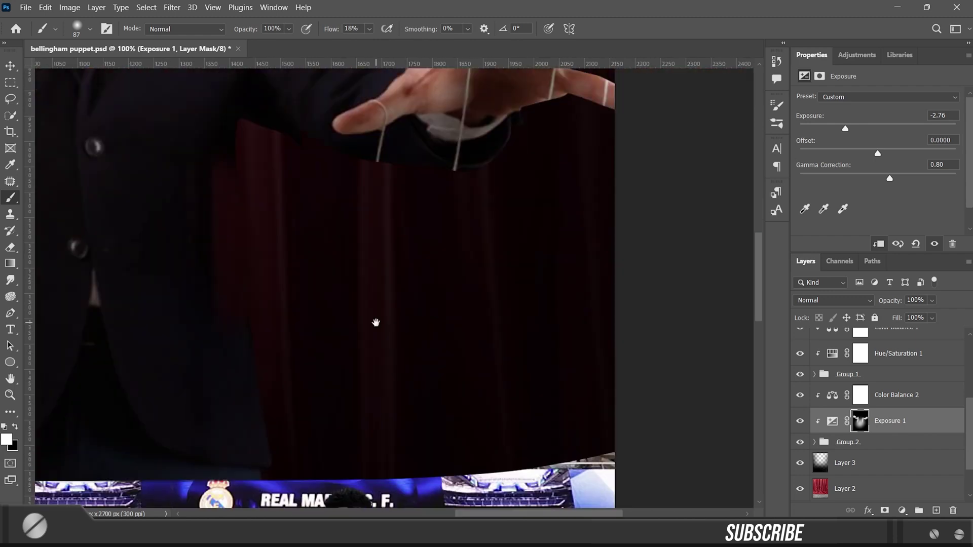
{"action": "scroll", "coordinate": [376, 322], "scroll_direction": "right", "scroll_amount": 5}
{"action": "scroll", "coordinate": [365, 262], "scroll_direction": "up", "scroll_amount": 2}
{"action": "scroll", "coordinate": [402, 283], "scroll_direction": "left", "scroll_amount": 2}
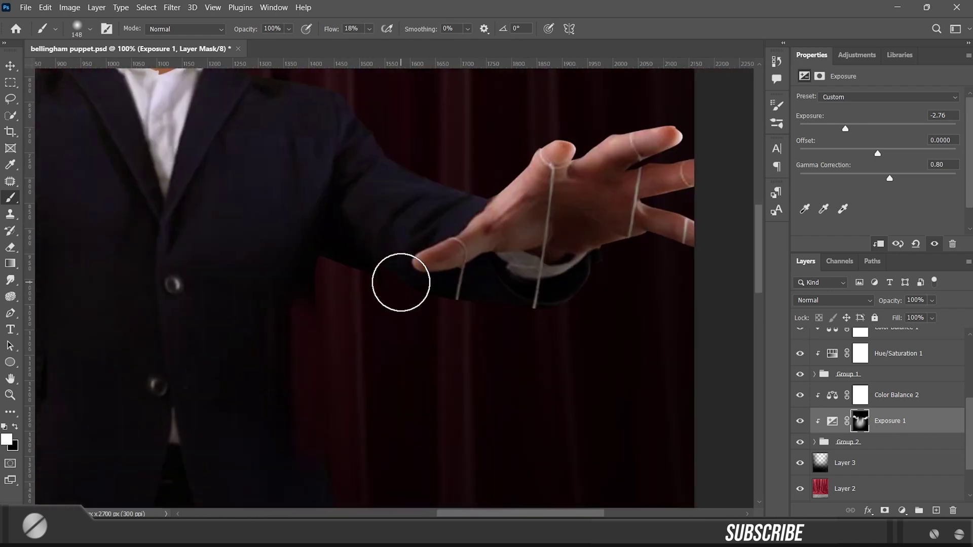
{"action": "scroll", "coordinate": [412, 276], "scroll_direction": "left", "scroll_amount": 2}
{"action": "scroll", "coordinate": [342, 233], "scroll_direction": "up", "scroll_amount": 3}
{"action": "key", "text": "alt+bracketleft"}
{"action": "key", "text": "alt+bracketleft"}
{"action": "key", "text": "alt+bracketleft"}
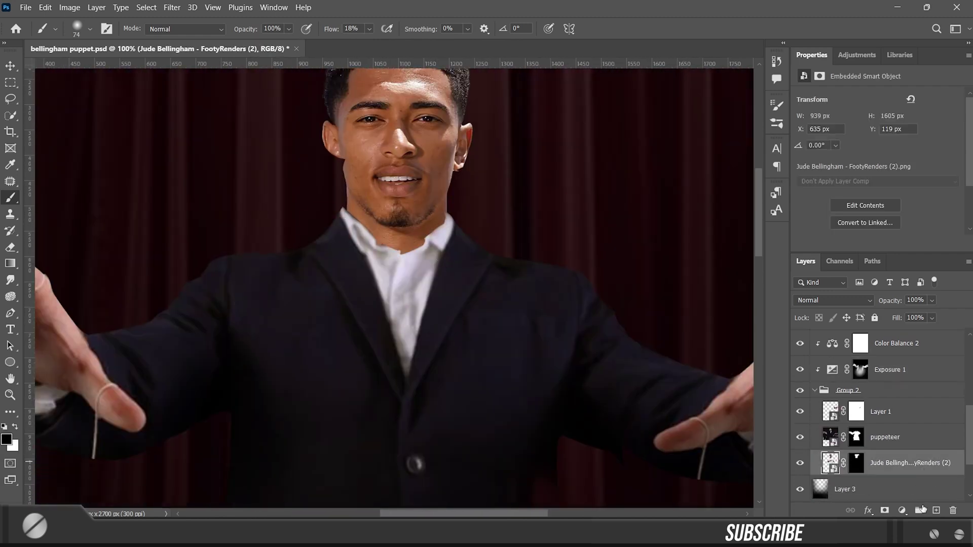
{"action": "key", "text": "alt+bracketleft"}
Darken the neck under the chin with a smaller white brush
{"action": "key", "text": "x"}
{"action": "key", "text": "alt+bracketright"}
{"action": "key", "text": "alt+bracketright"}
{"action": "key", "text": "alt+bracketright"}
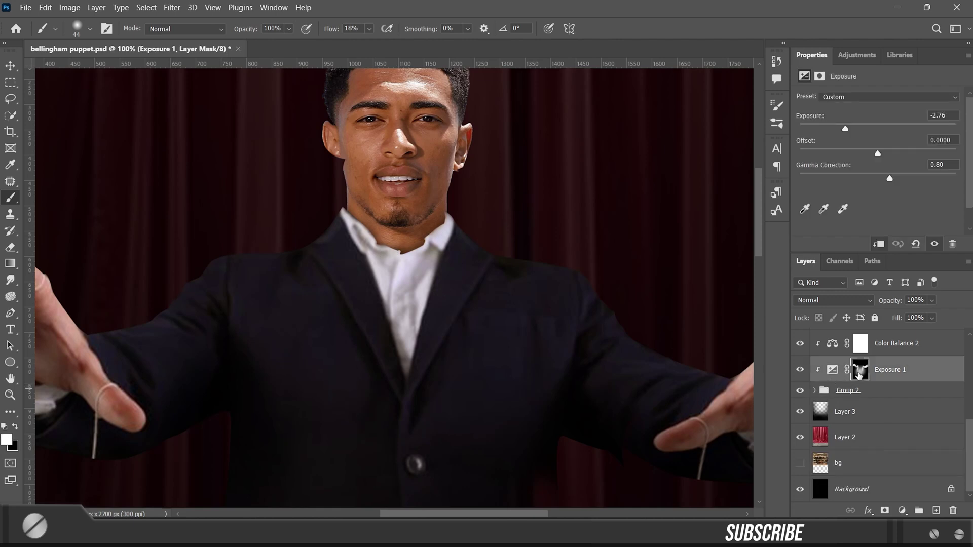
{"action": "key", "text": "ctrl+backslash"}
{"action": "scroll", "coordinate": [485, 370], "scroll_direction": "up", "scroll_amount": 3}
{"action": "key", "text": "bracketright"}
{"action": "key", "text": "bracketright"}
{"action": "key", "text": "bracketright"}
{"action": "key", "text": "x"}
{"action": "left_click_drag", "start_coordinate": [449, 414], "coordinate": [404, 424]}
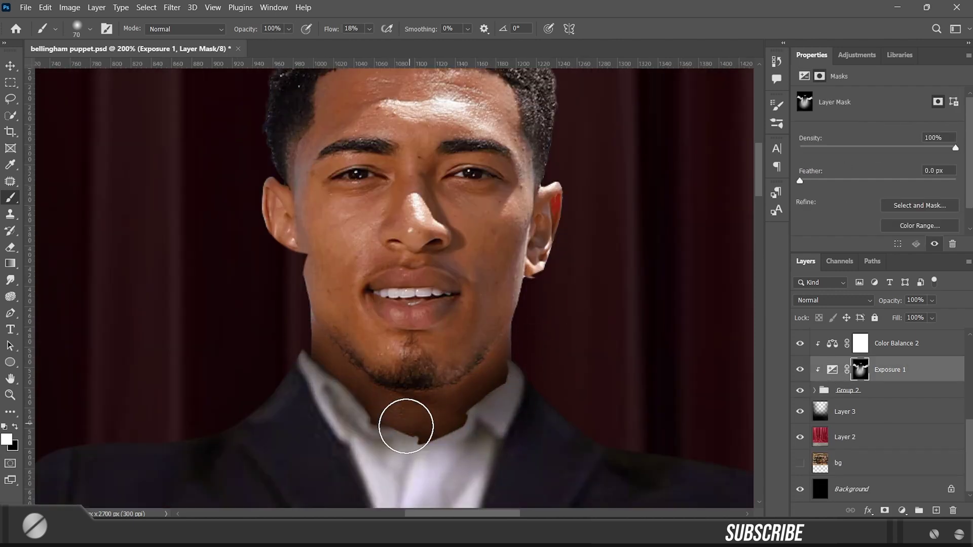
{"action": "scroll", "coordinate": [402, 258], "scroll_direction": "down", "scroll_amount": 2}
Paint black over the face and forehead to keep them lit
{"action": "key", "text": "bracketright"}
{"action": "key", "text": "bracketright"}
{"action": "key", "text": "bracketright"}
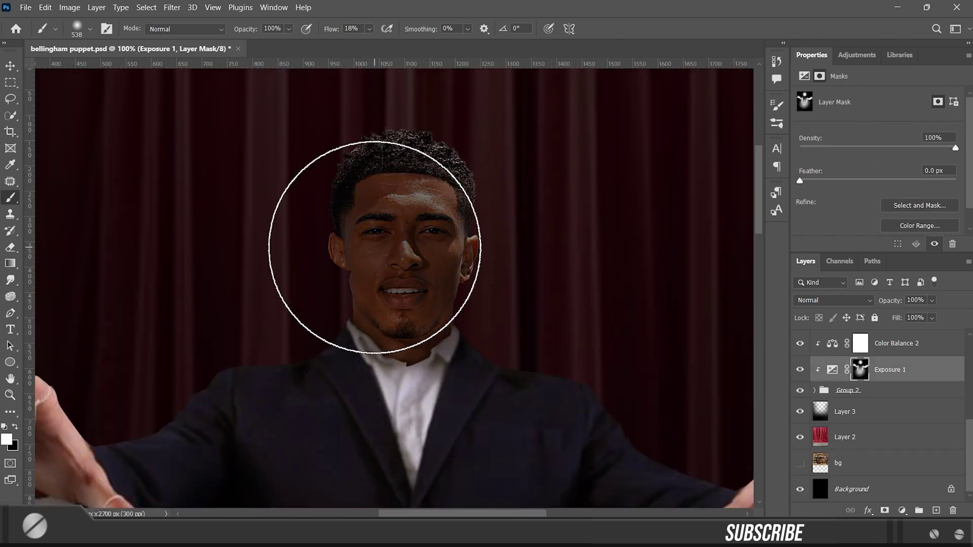
{"action": "key", "text": "x"}
{"action": "left_click_drag", "start_coordinate": [343, 180], "coordinate": [428, 201]}
{"action": "scroll", "coordinate": [428, 201], "scroll_direction": "up", "scroll_amount": 2}
{"action": "key", "text": "bracketleft"}
{"action": "key", "text": "bracketleft"}
{"action": "key", "text": "bracketleft"}
{"action": "key", "text": "x"}
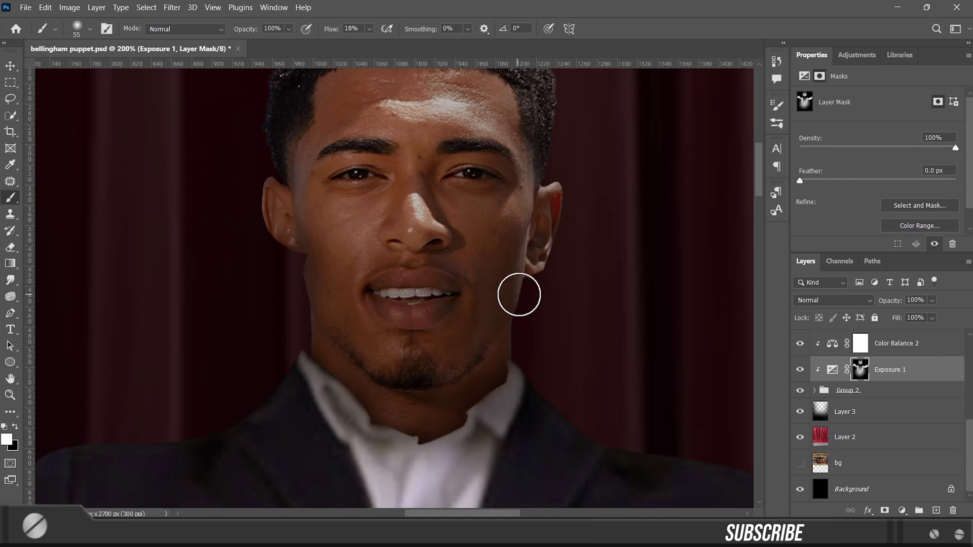
{"action": "key", "text": "ctrl+0"}
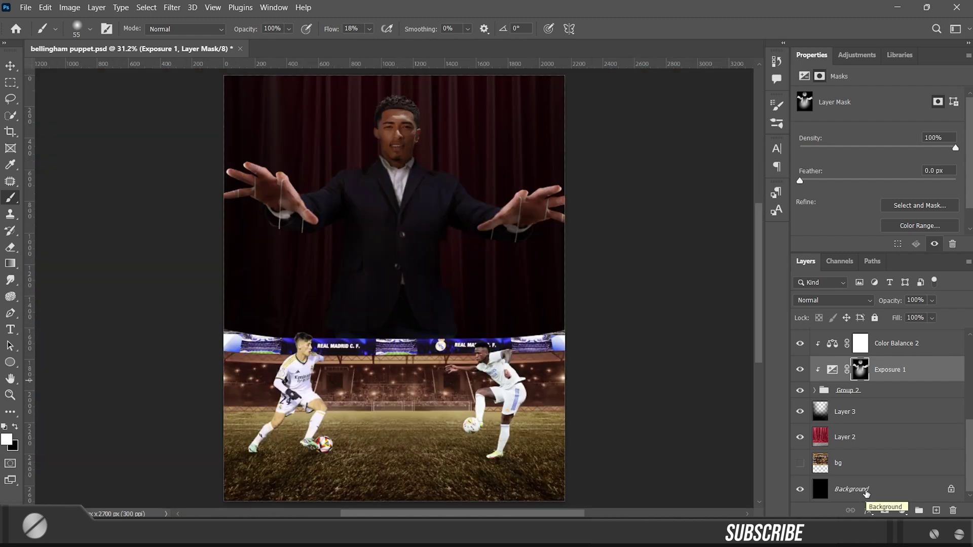
Add a yellow Solid Color fill layer above the top player layer
{"action": "left_click", "coordinate": [916, 411]}
{"action": "left_click", "coordinate": [902, 510]}
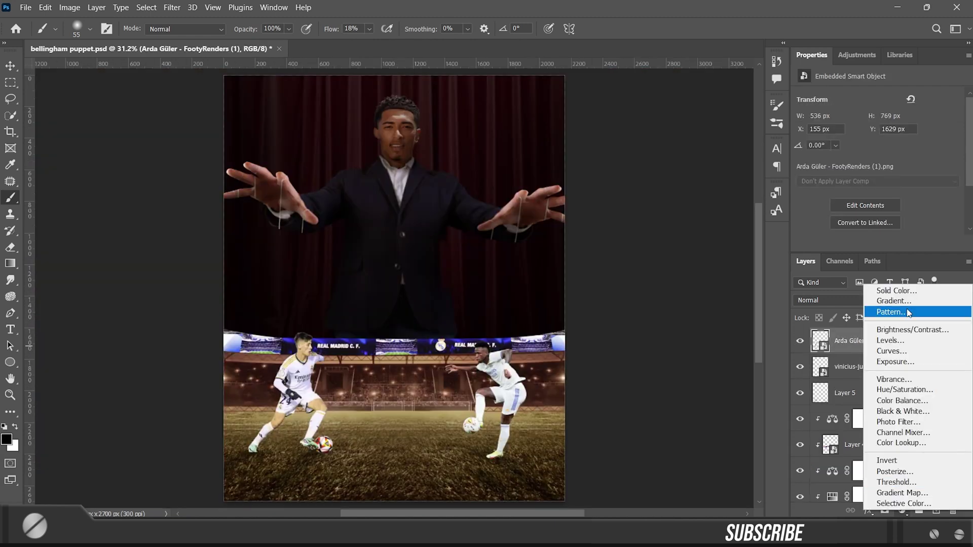
{"action": "left_click", "coordinate": [880, 284]}
{"action": "left_click", "coordinate": [644, 357]}
{"action": "left_click_drag", "start_coordinate": [600, 228], "coordinate": [617, 201]}
{"action": "key", "text": "Return"}
Invert the yellow fill's mask to black and blend it as Linear Dodge (Add)
{"action": "key", "text": "b"}
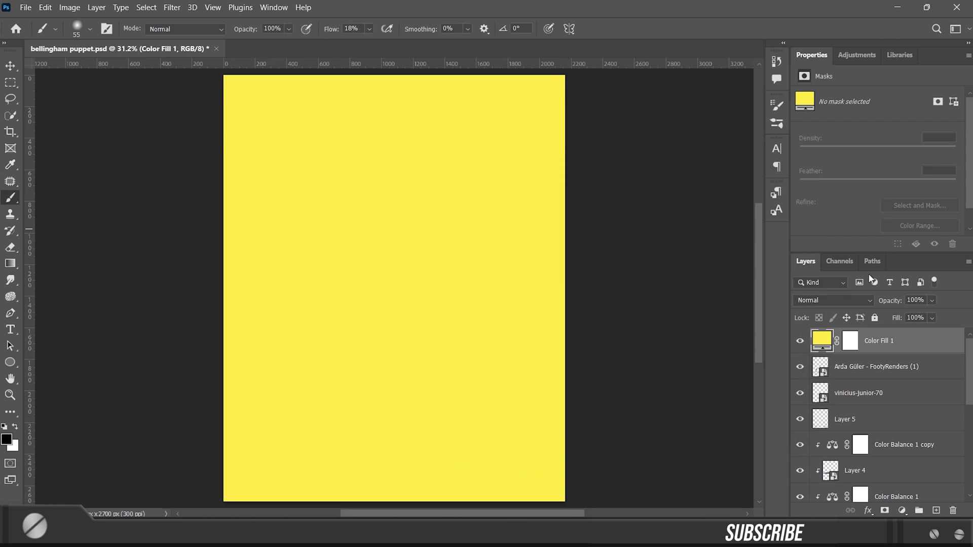
{"action": "key", "text": "ctrl+i"}
{"action": "key", "text": "ctrl+minus"}
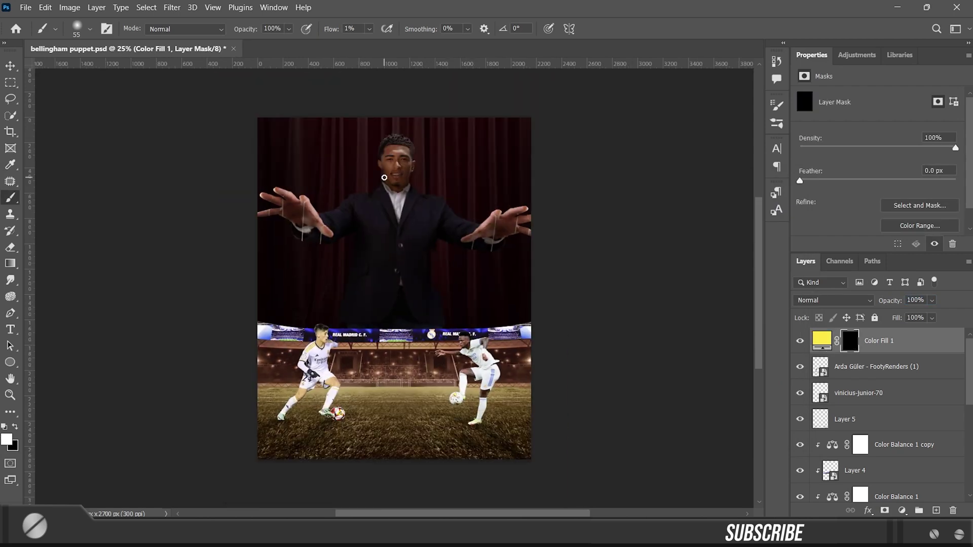
{"action": "key", "text": "ctrl+minus"}
{"action": "key", "text": "ctrl+minus"}
{"action": "left_click", "coordinate": [832, 300]}
{"action": "left_click", "coordinate": [853, 328]}
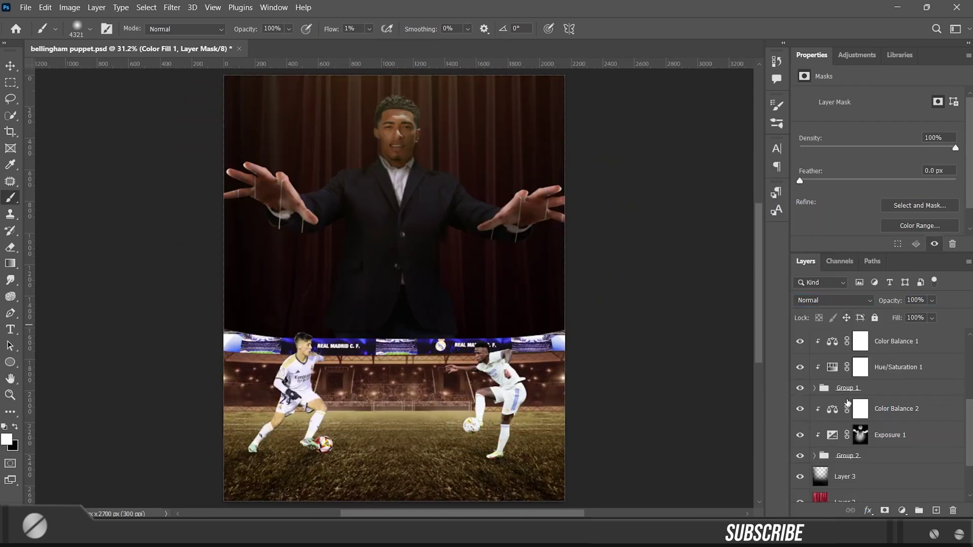
{"action": "left_click", "coordinate": [832, 410]}
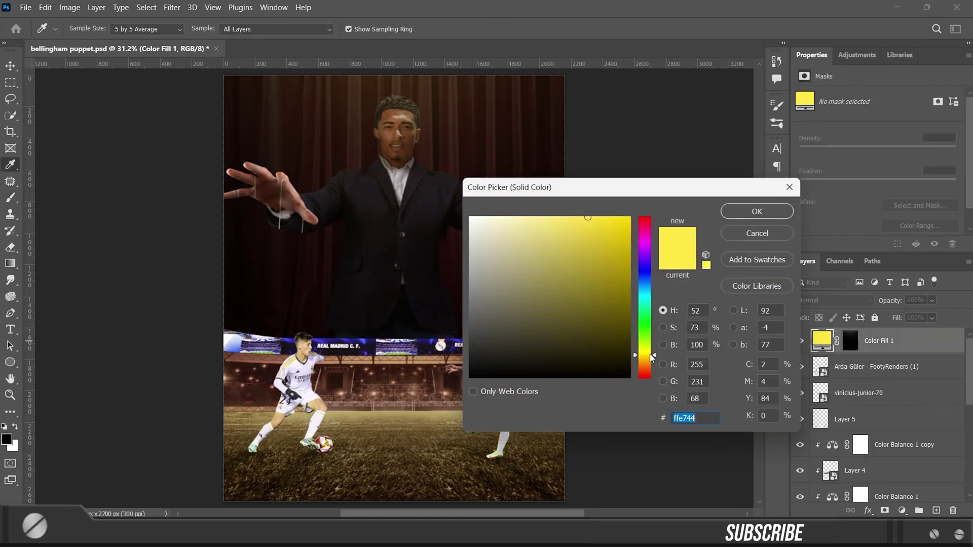
Add a clipped, colorized Hue/Saturation tint with raised lightness and an inverted mask, sized for the head glow
{"action": "left_click", "coordinate": [901, 389]}
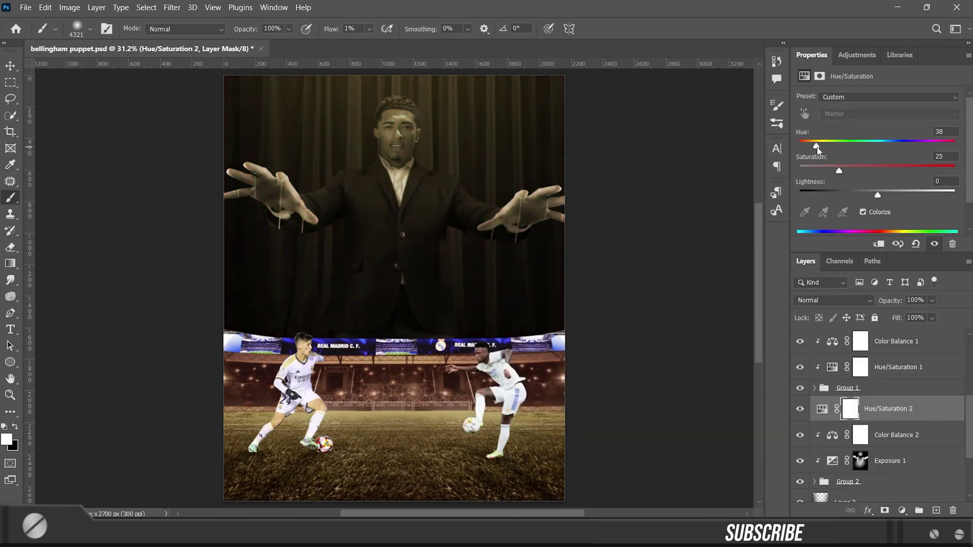
{"action": "left_click_drag", "start_coordinate": [876, 197], "coordinate": [916, 196]}
{"action": "key", "text": "ctrl+i"}
{"action": "key", "text": "ctrl+plus"}
{"action": "right_click", "coordinate": [608, 228]}
{"action": "key", "text": "Escape"}
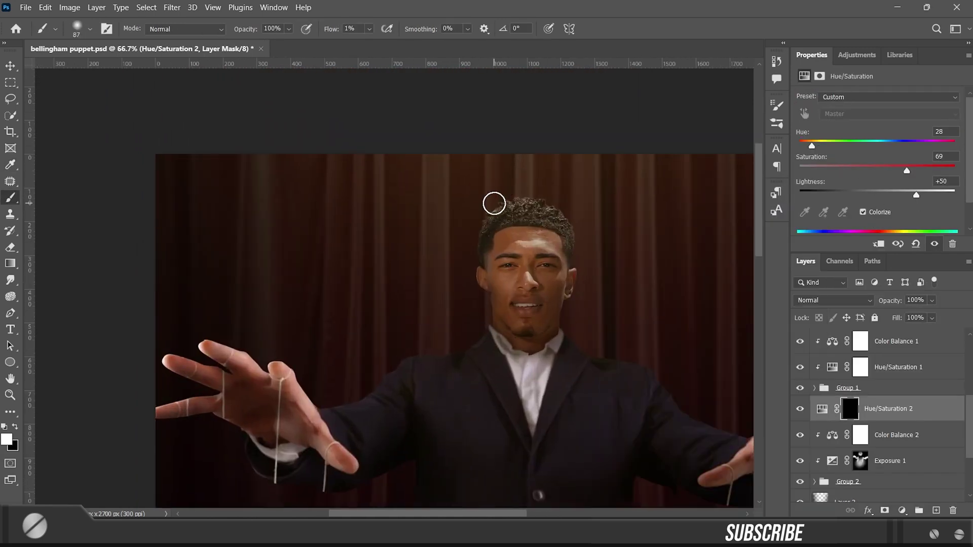
{"action": "left_click", "coordinate": [836, 395], "text": "alt"}
{"action": "key", "text": "bracketleft"}
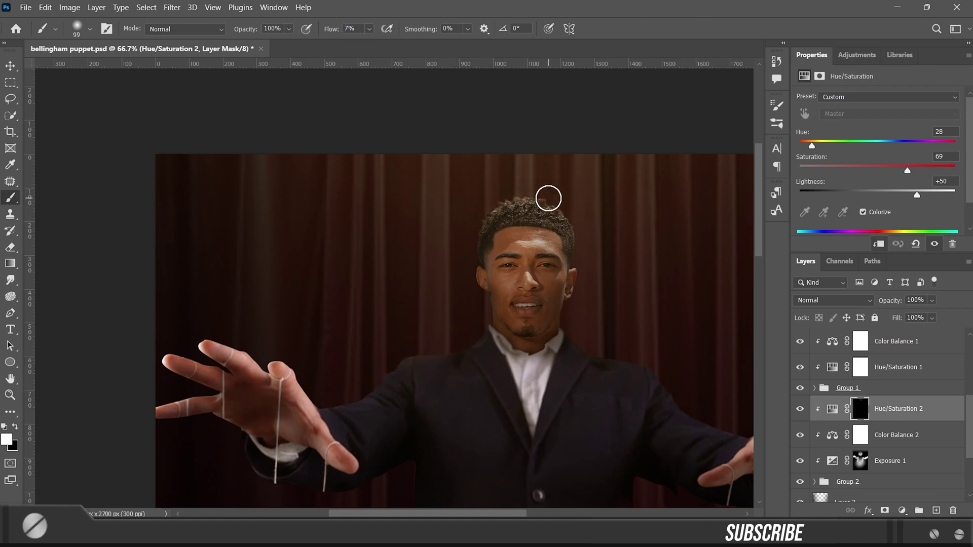
{"action": "scroll", "coordinate": [480, 262], "scroll_direction": "down", "scroll_amount": 2}
{"action": "scroll", "coordinate": [481, 263], "scroll_direction": "right", "scroll_amount": 3}
{"action": "key", "text": "ctrl+0"}
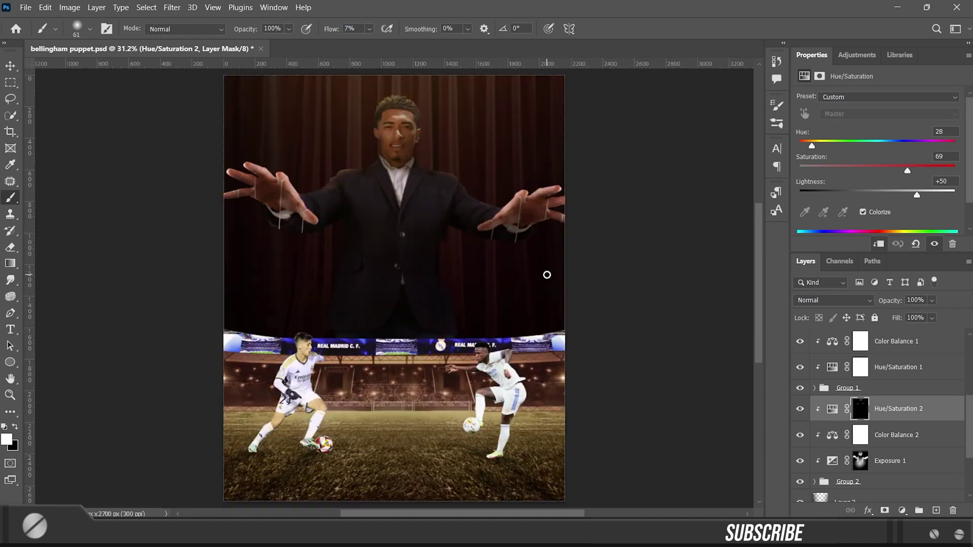
{"action": "scroll", "coordinate": [826, 464], "scroll_direction": "down", "scroll_amount": 1}
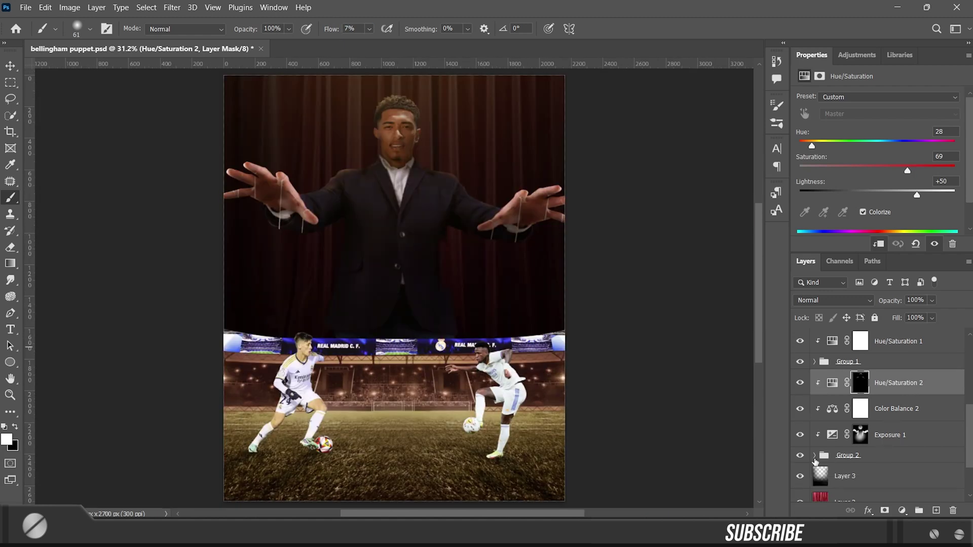
{"action": "scroll", "coordinate": [888, 423], "scroll_direction": "up", "scroll_amount": 3}
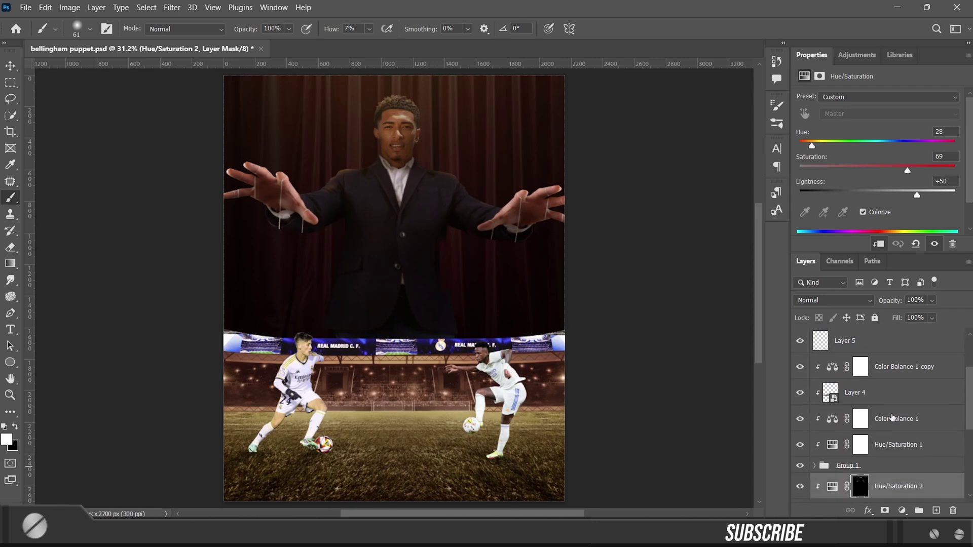
{"action": "left_click", "coordinate": [917, 376], "text": "shift"}
Group the stadium layers and add Brightness/Contrast (darker, more contrast) and Color Balance adjustments
{"action": "key", "text": "ctrl+g"}
{"action": "left_click", "coordinate": [903, 510]}
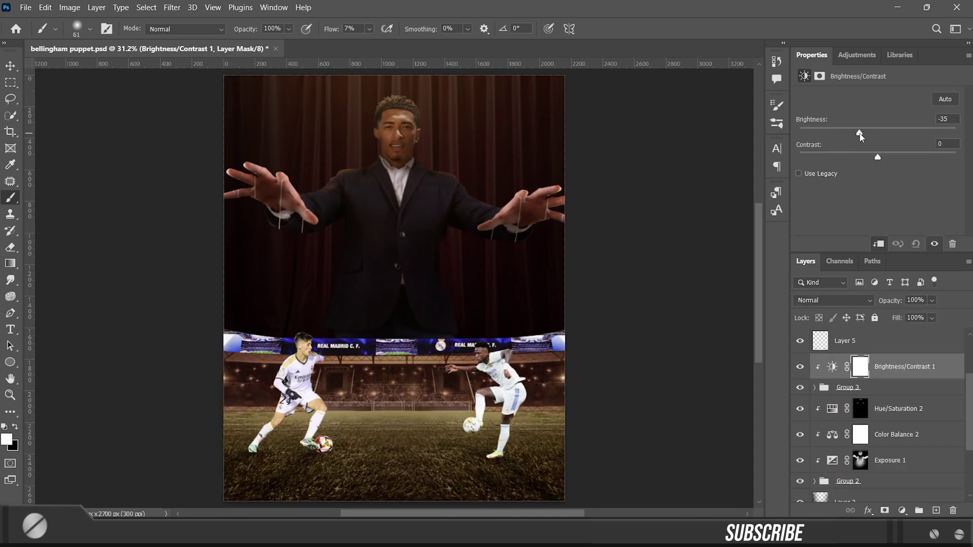
{"action": "left_click_drag", "start_coordinate": [873, 132], "coordinate": [853, 132]}
{"action": "left_click_drag", "start_coordinate": [873, 157], "coordinate": [893, 162]}
{"action": "left_click", "coordinate": [901, 510]}
{"action": "left_click", "coordinate": [893, 377]}
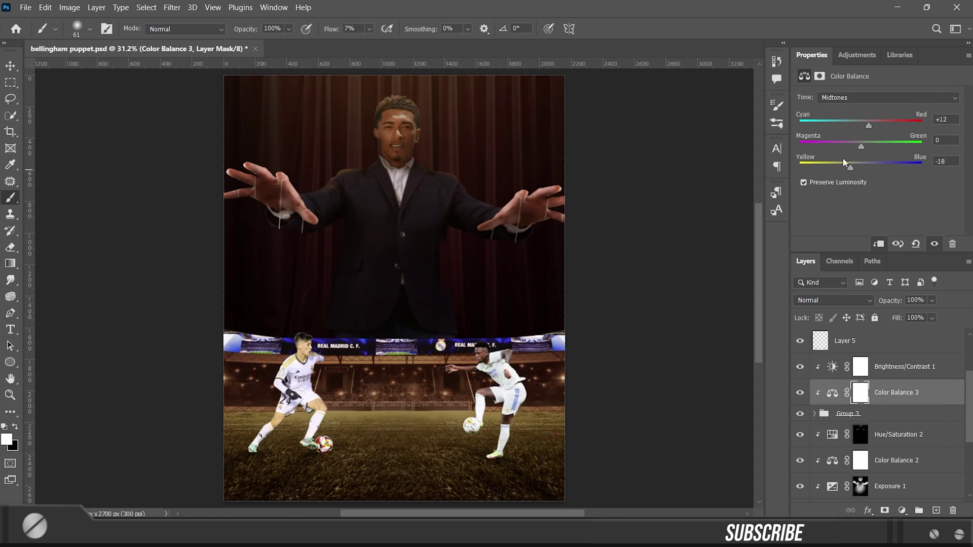
{"action": "scroll", "coordinate": [912, 427], "scroll_direction": "up", "scroll_amount": 2}
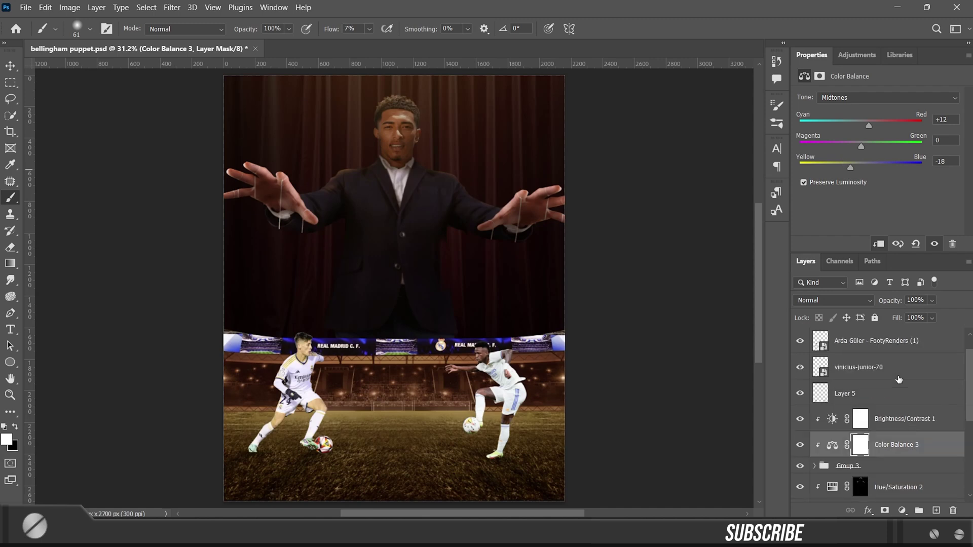
{"action": "left_click_drag", "start_coordinate": [905, 367], "coordinate": [914, 339]}
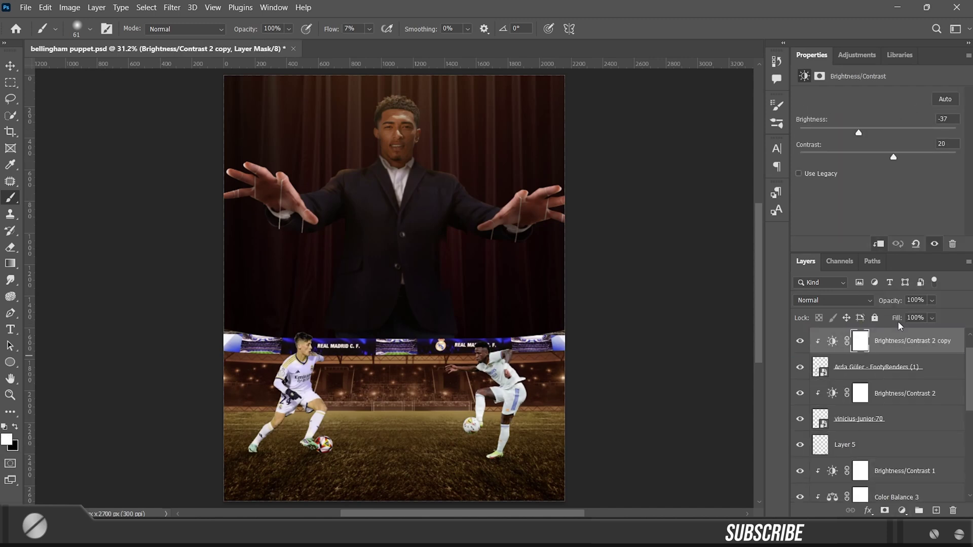
Give the players Brightness/Contrast and Color Balance adjustments, plus a -3.41 Exposure on Vinícius
{"action": "left_click", "coordinate": [905, 392]}
{"action": "left_click", "coordinate": [902, 509]}
{"action": "left_click", "coordinate": [934, 335]}
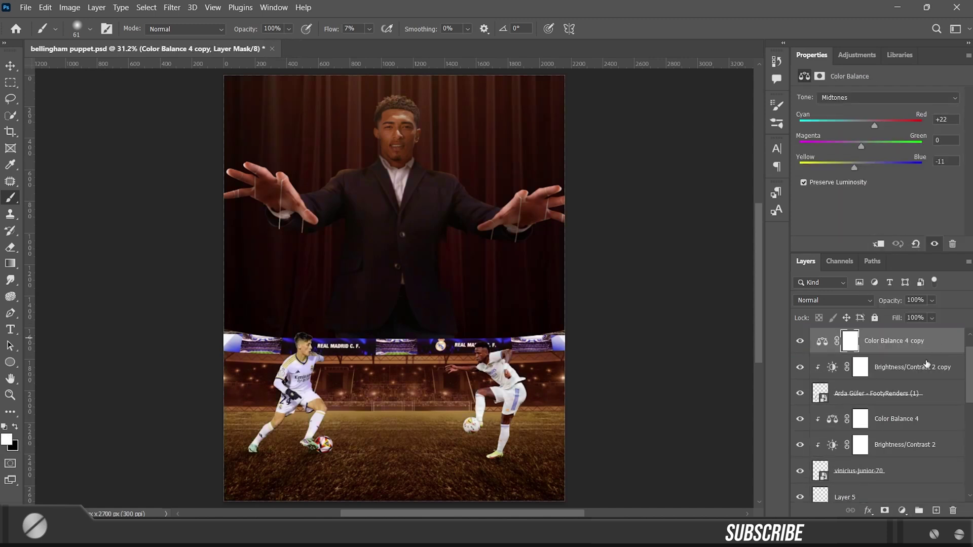
{"action": "left_click", "coordinate": [902, 510]}
{"action": "left_click_drag", "start_coordinate": [882, 132], "coordinate": [859, 132]}
Darken Vinícius further with Exposure 2, paint its mask, and move it below Color Balance 4
{"action": "left_click_drag", "start_coordinate": [896, 444], "coordinate": [897, 339], "text": "alt"}
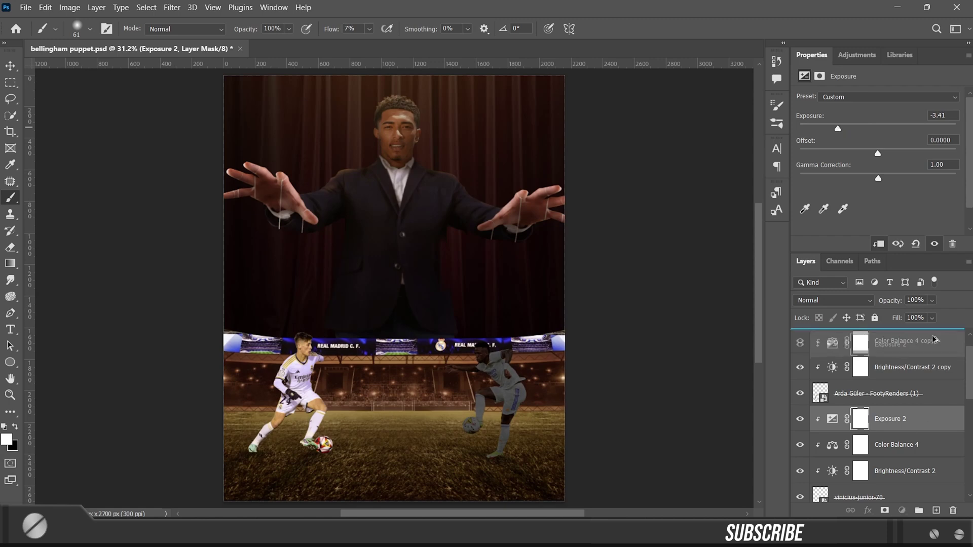
{"action": "left_click", "coordinate": [861, 445]}
{"action": "scroll", "coordinate": [448, 135], "scroll_direction": "up", "scroll_amount": 5}
{"action": "key", "text": "x"}
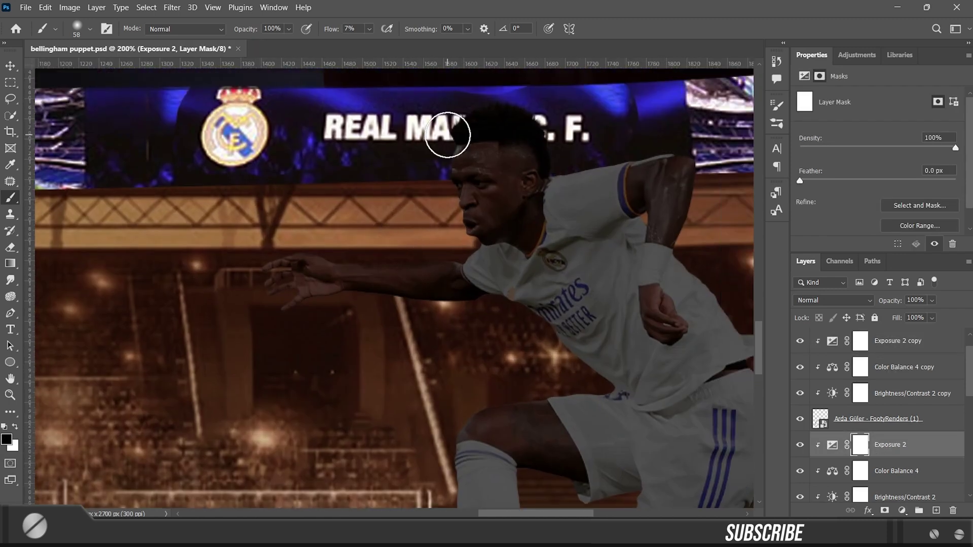
{"action": "key", "text": "bracketleft"}
{"action": "scroll", "coordinate": [411, 261], "scroll_direction": "down", "scroll_amount": 10}
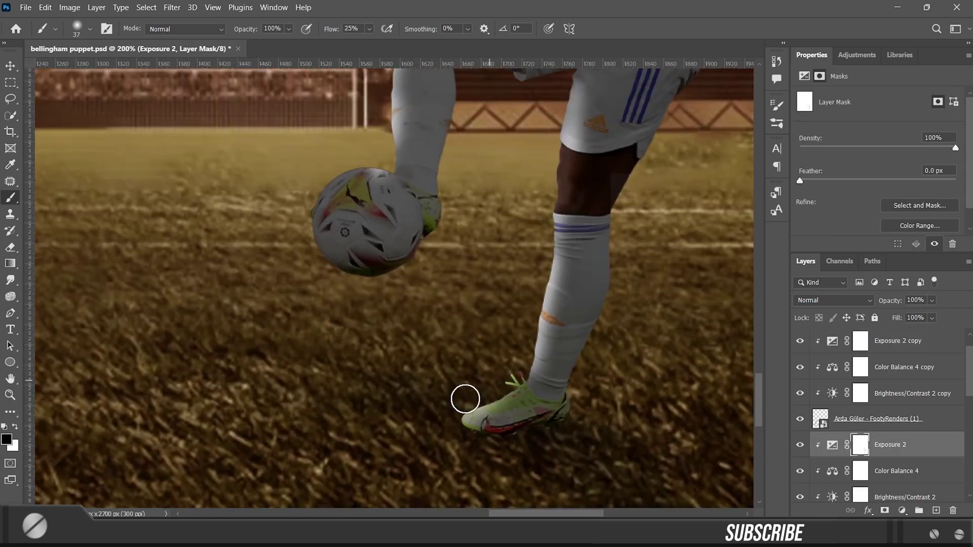
{"action": "left_click_drag", "start_coordinate": [465, 399], "coordinate": [422, 343]}
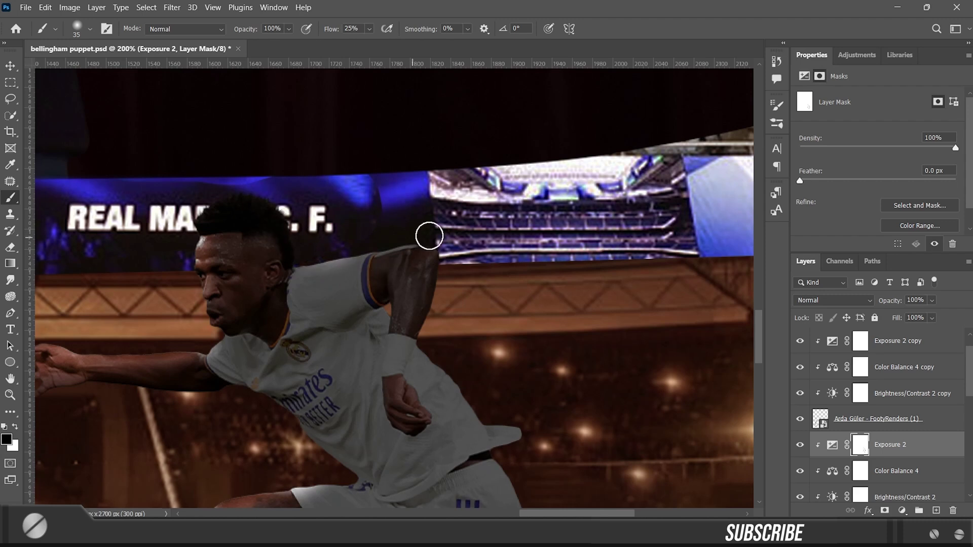
{"action": "scroll", "coordinate": [429, 236], "scroll_direction": "down", "scroll_amount": 1}
{"action": "scroll", "coordinate": [473, 266], "scroll_direction": "down", "scroll_amount": 4}
{"action": "key", "text": "bracketright"}
{"action": "key", "text": "bracketright"}
{"action": "key", "text": "bracketright"}
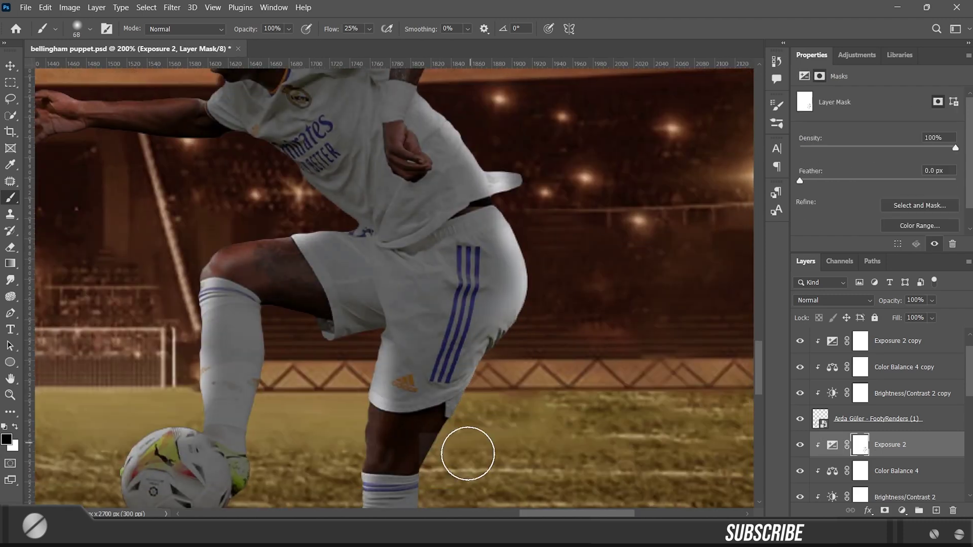
{"action": "left_click_drag", "start_coordinate": [904, 445], "coordinate": [934, 457]}
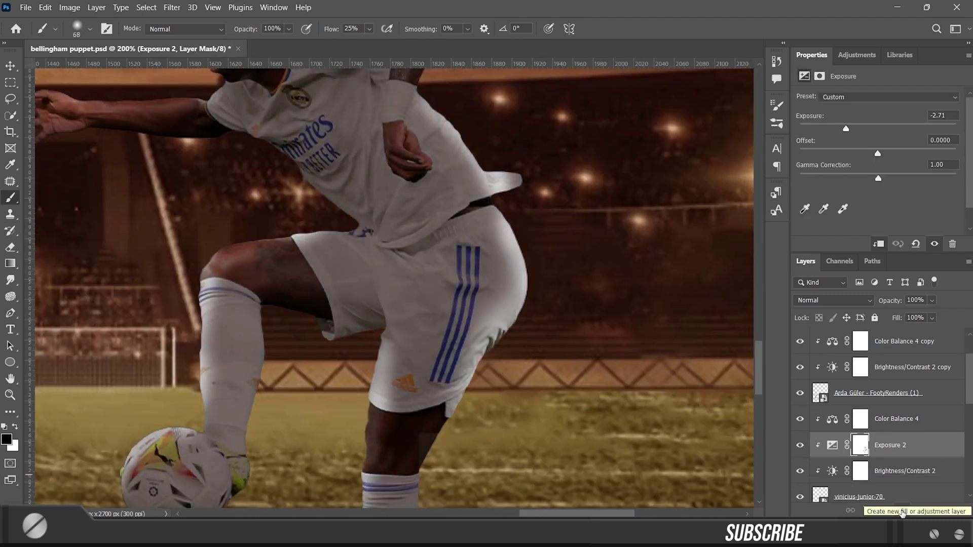
Duplicate Exposure 2 for Arda Güler with a black mask and paint it onto him
{"action": "key", "text": "bracketright"}
{"action": "key", "text": "bracketright"}
{"action": "key", "text": "bracketright"}
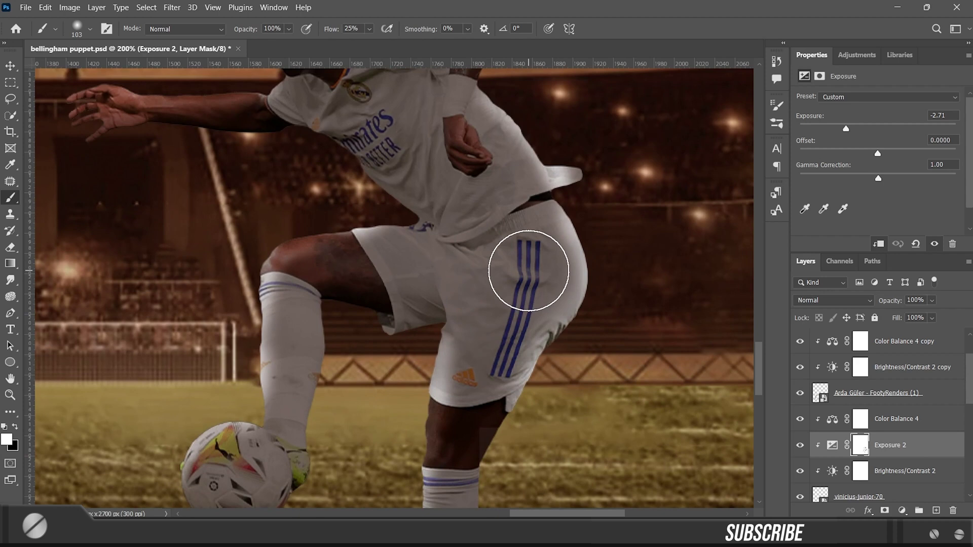
{"action": "scroll", "coordinate": [525, 305], "scroll_direction": "down", "scroll_amount": 2}
{"action": "key", "text": "ctrl+j"}
{"action": "key", "text": "ctrl+i"}
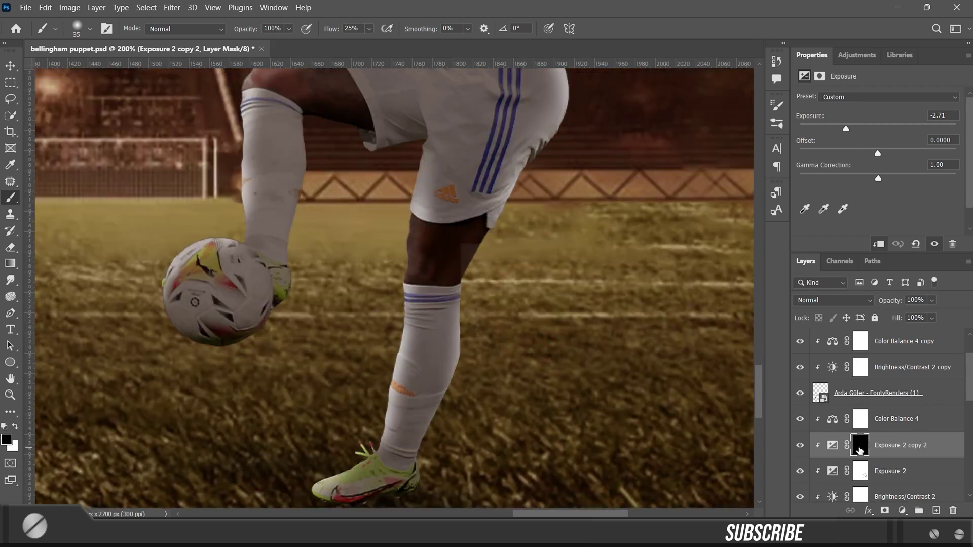
{"action": "key", "text": "ctrl+0"}
{"action": "key", "text": "x"}
{"action": "scroll", "coordinate": [841, 427], "scroll_direction": "up", "scroll_amount": 2}
{"action": "left_click", "coordinate": [897, 366]}
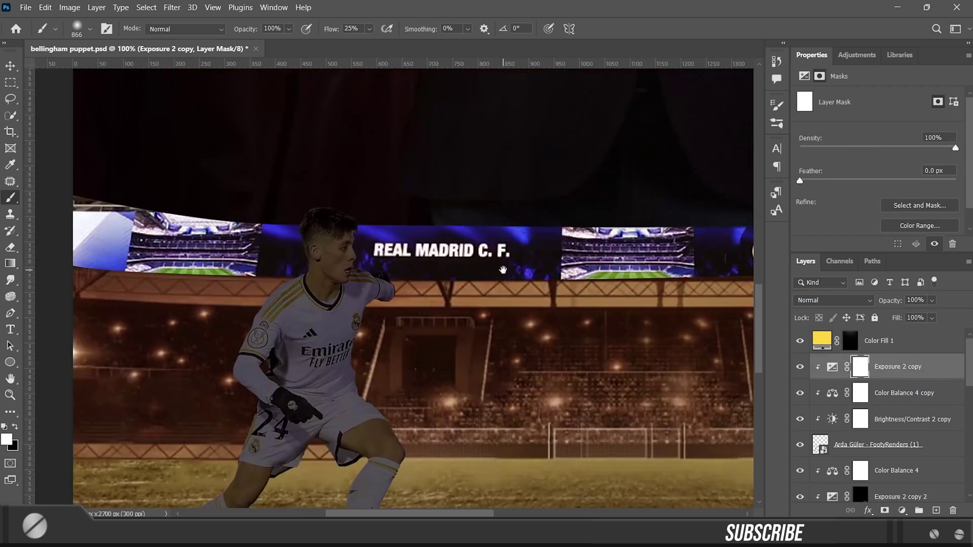
{"action": "scroll", "coordinate": [372, 169], "scroll_direction": "up", "scroll_amount": 5}
{"action": "scroll", "coordinate": [372, 170], "scroll_direction": "down", "scroll_amount": 3}
{"action": "scroll", "coordinate": [428, 232], "scroll_direction": "down", "scroll_amount": 4}
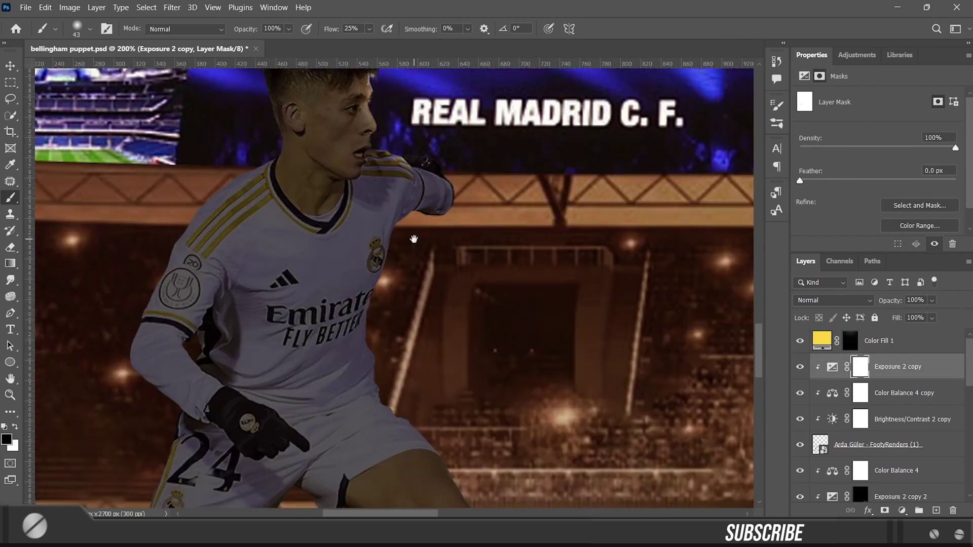
{"action": "scroll", "coordinate": [410, 239], "scroll_direction": "down", "scroll_amount": 4}
{"action": "scroll", "coordinate": [386, 245], "scroll_direction": "down", "scroll_amount": 4}
{"action": "key", "text": "bracketright"}
{"action": "key", "text": "bracketright"}
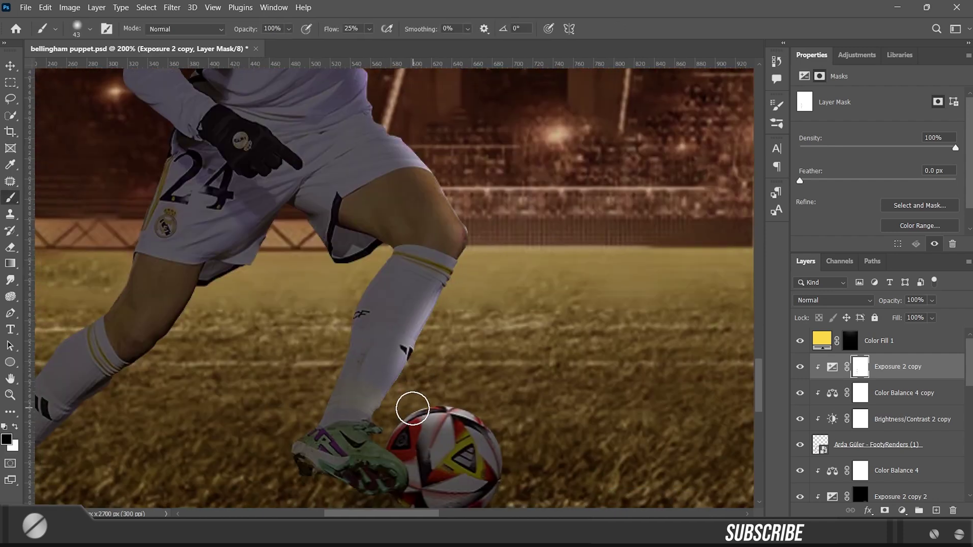
{"action": "scroll", "coordinate": [423, 402], "scroll_direction": "left", "scroll_amount": 3}
{"action": "scroll", "coordinate": [423, 401], "scroll_direction": "down", "scroll_amount": 1}
{"action": "scroll", "coordinate": [475, 358], "scroll_direction": "left", "scroll_amount": 3}
{"action": "scroll", "coordinate": [456, 266], "scroll_direction": "left", "scroll_amount": 3}
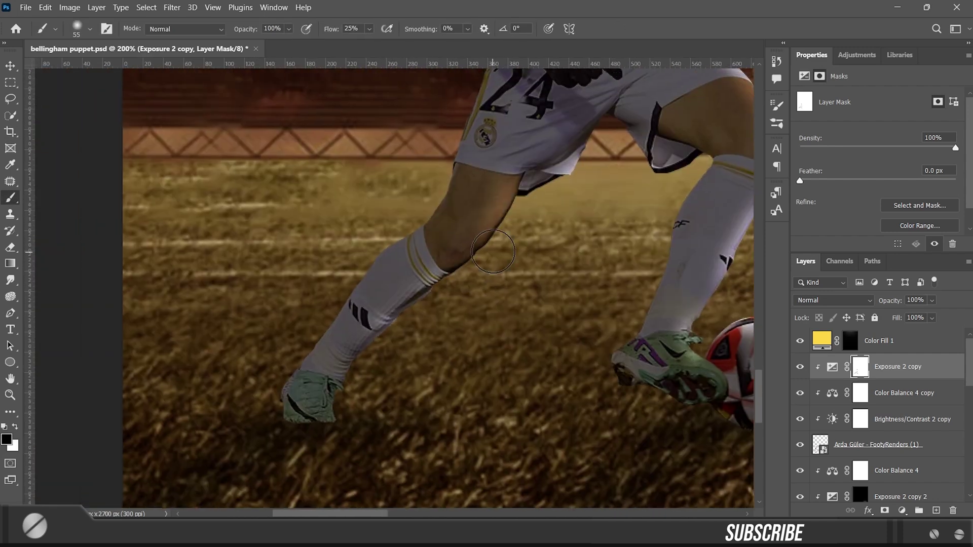
{"action": "scroll", "coordinate": [412, 329], "scroll_direction": "up", "scroll_amount": 2}
{"action": "scroll", "coordinate": [413, 330], "scroll_direction": "up", "scroll_amount": 3}
Move Color Balance 4 copy above Exposure 2 copy and keep refining that mask
{"action": "left_click", "coordinate": [903, 392]}
{"action": "scroll", "coordinate": [435, 409], "scroll_direction": "left", "scroll_amount": 3}
{"action": "scroll", "coordinate": [434, 408], "scroll_direction": "right", "scroll_amount": 1}
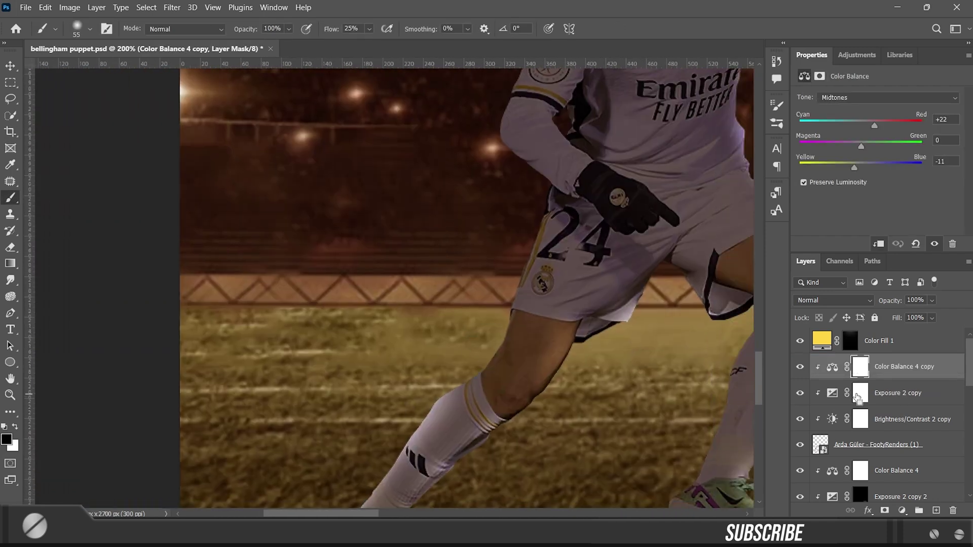
{"action": "key", "text": "ctrl+bracketright"}
{"action": "left_click", "coordinate": [858, 399]}
{"action": "scroll", "coordinate": [422, 388], "scroll_direction": "up", "scroll_amount": 5}
{"action": "scroll", "coordinate": [422, 388], "scroll_direction": "up", "scroll_amount": 2}
{"action": "scroll", "coordinate": [423, 388], "scroll_direction": "right", "scroll_amount": 2}
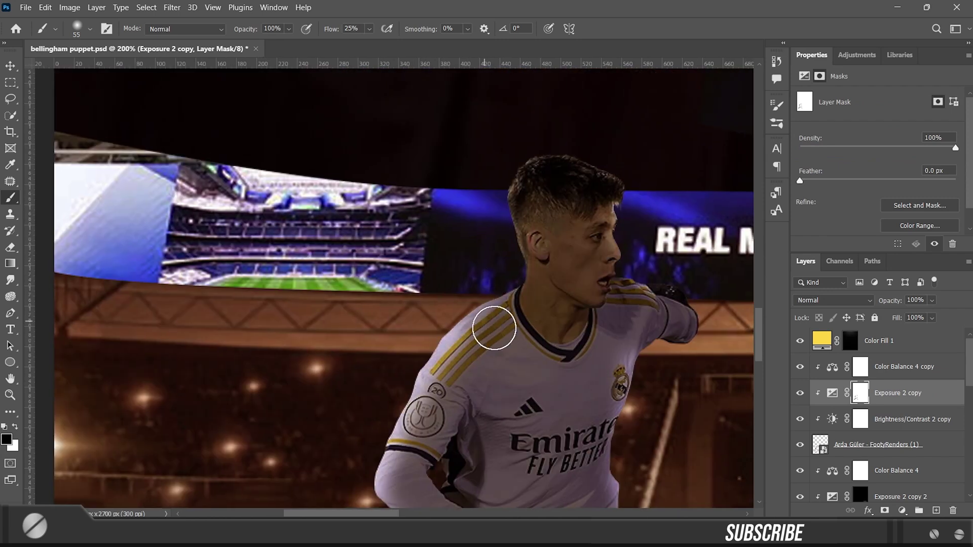
{"action": "key", "text": "ctrl+2"}
{"action": "key", "text": "ctrl+backslash"}
{"action": "scroll", "coordinate": [581, 356], "scroll_direction": "down", "scroll_amount": 3}
{"action": "scroll", "coordinate": [515, 321], "scroll_direction": "down", "scroll_amount": 3}
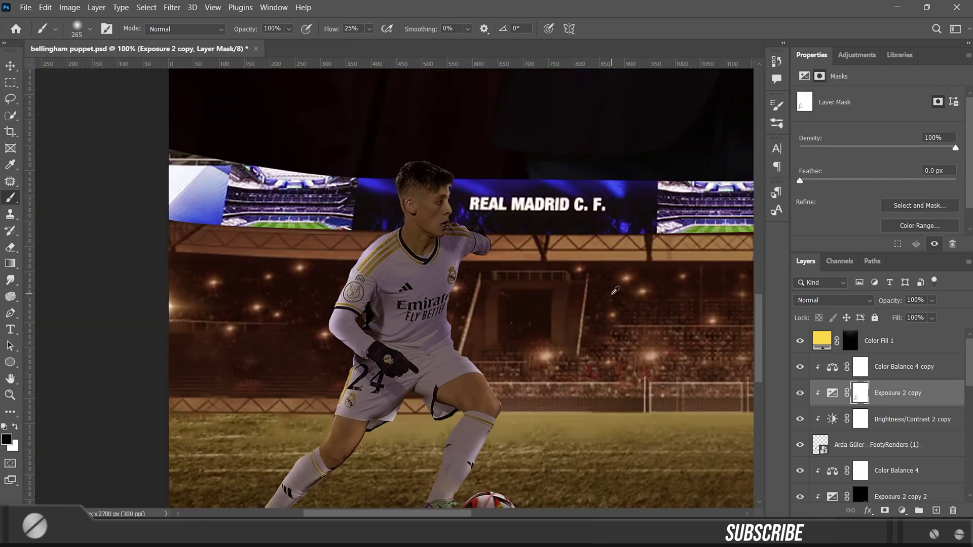
{"action": "scroll", "coordinate": [264, 275], "scroll_direction": "down", "scroll_amount": 3}
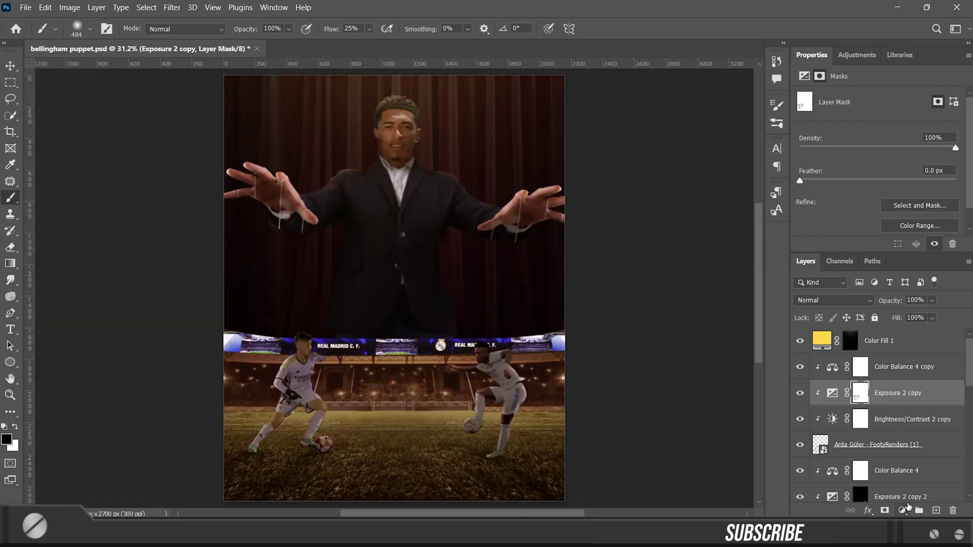
{"action": "left_click", "coordinate": [902, 510]}
{"action": "left_click", "coordinate": [897, 348]}
Clip the Curves to Arda Güler and paint highlights back onto Vinícius's Exposure 2 mask
{"action": "key", "text": "alt+3"}
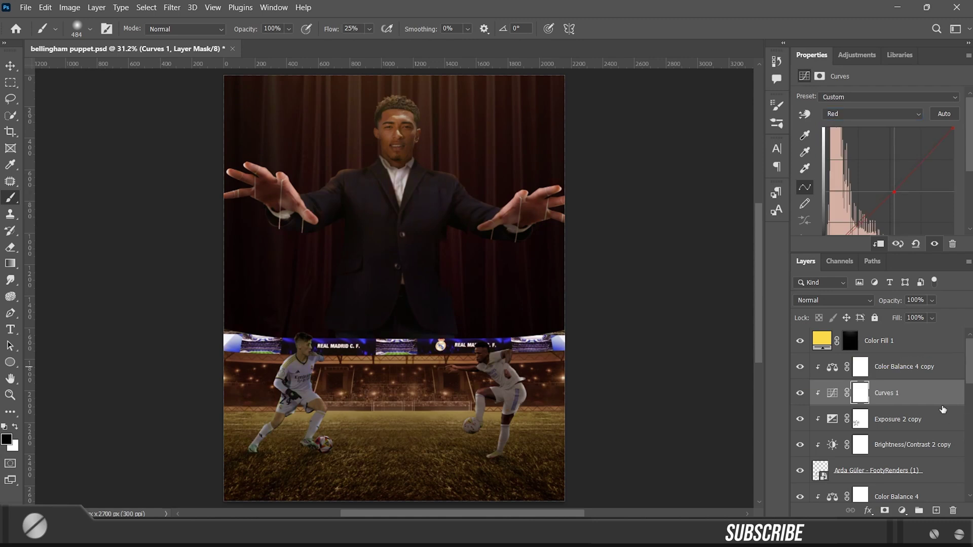
{"action": "scroll", "coordinate": [486, 395], "scroll_direction": "up", "scroll_amount": 5}
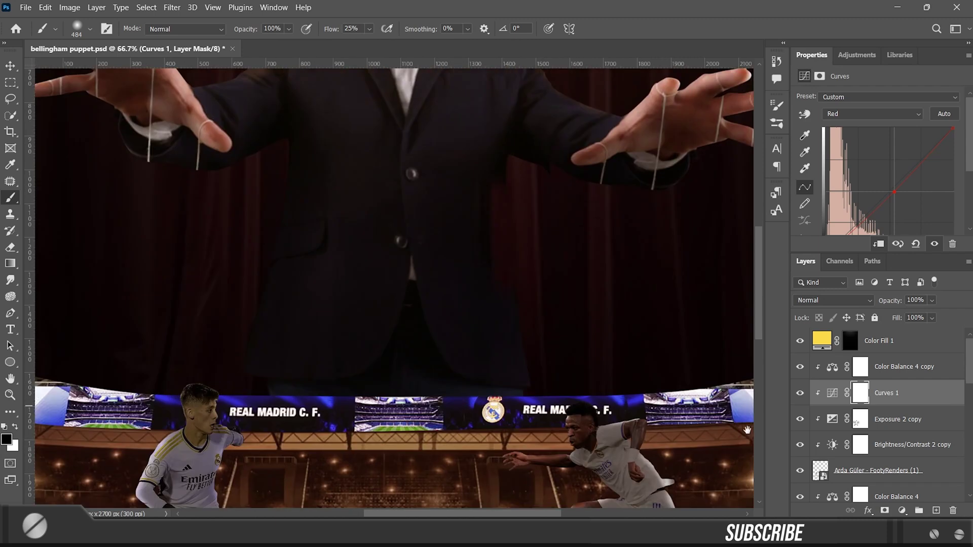
{"action": "left_click", "coordinate": [901, 471]}
{"action": "mouse_move", "coordinate": [482, 338]}
{"action": "left_mouse_down"}
{"action": "mouse_move", "coordinate": [448, 306]}
{"action": "mouse_move", "coordinate": [530, 265]}
{"action": "left_mouse_up"}
{"action": "left_click", "coordinate": [859, 496]}
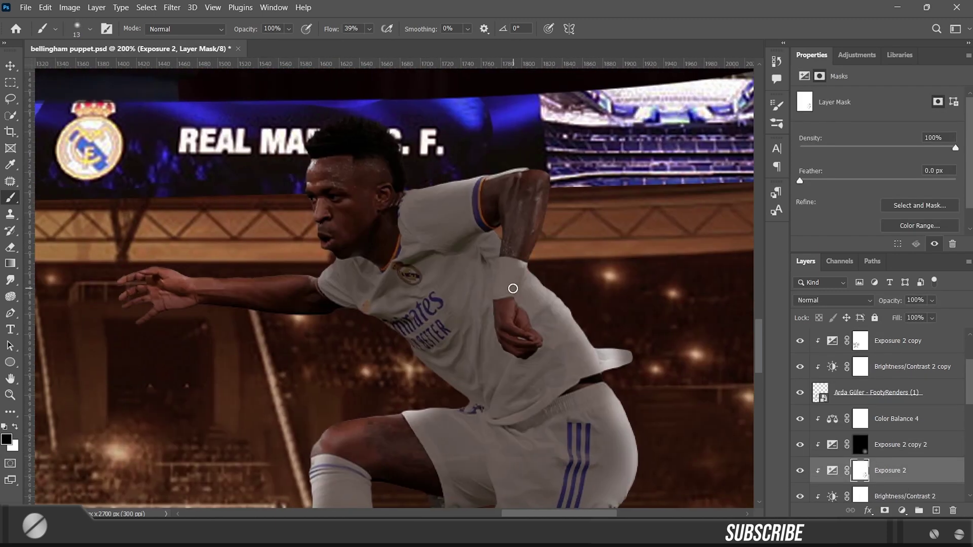
{"action": "key", "text": "ctrl+0"}
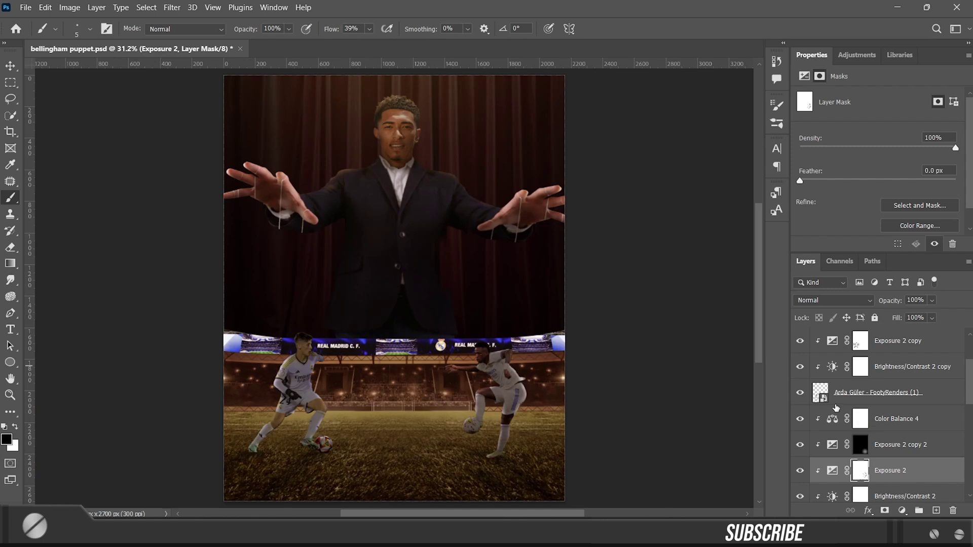
{"action": "double_click", "coordinate": [844, 367]}
{"action": "type", "text": "strings"}
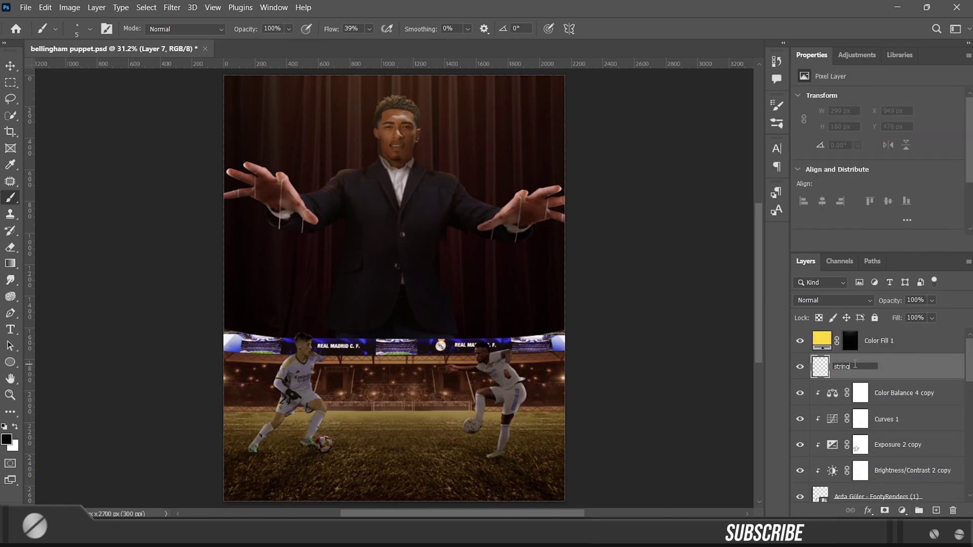
Name the new layer 'strings' and set up a thin white brush
{"action": "key", "text": "Return"}
{"action": "scroll", "coordinate": [519, 221], "scroll_direction": "up", "scroll_amount": 4}
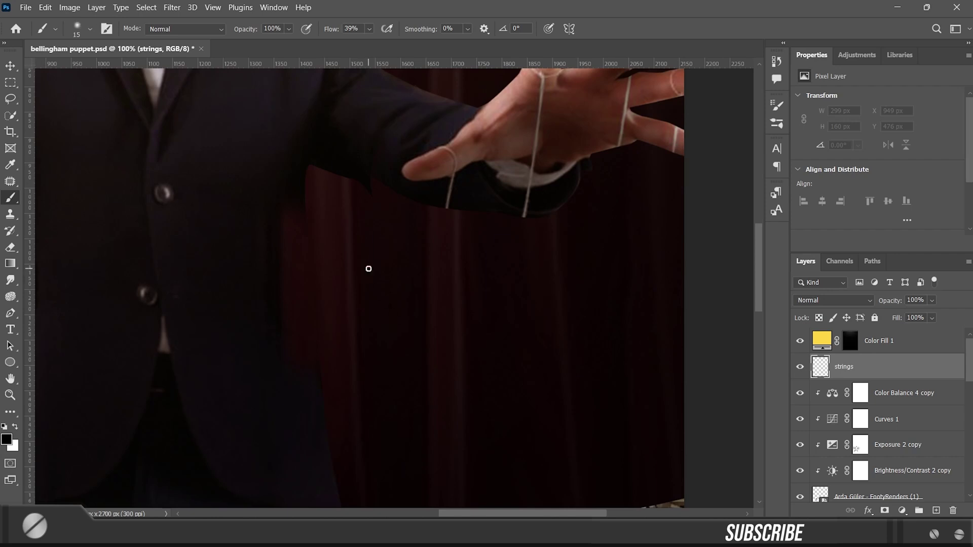
{"action": "key", "text": "x"}
{"action": "right_click", "coordinate": [368, 268]}
{"action": "left_click", "coordinate": [366, 299]}
Give the strings layer a Bevel & Emboss style and remove the leftmost string
{"action": "double_click", "coordinate": [905, 366]}
{"action": "left_click", "coordinate": [582, 104]}
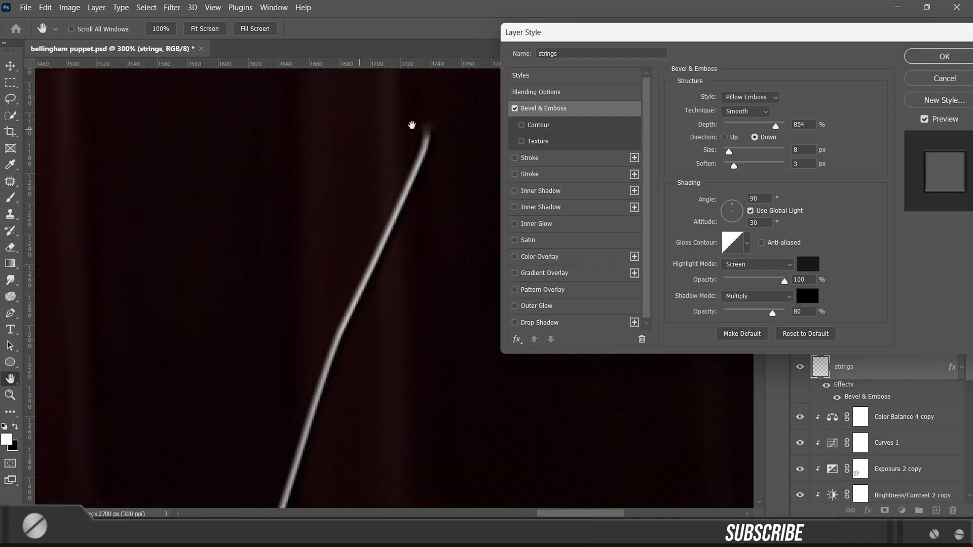
{"action": "key", "text": "Return"}
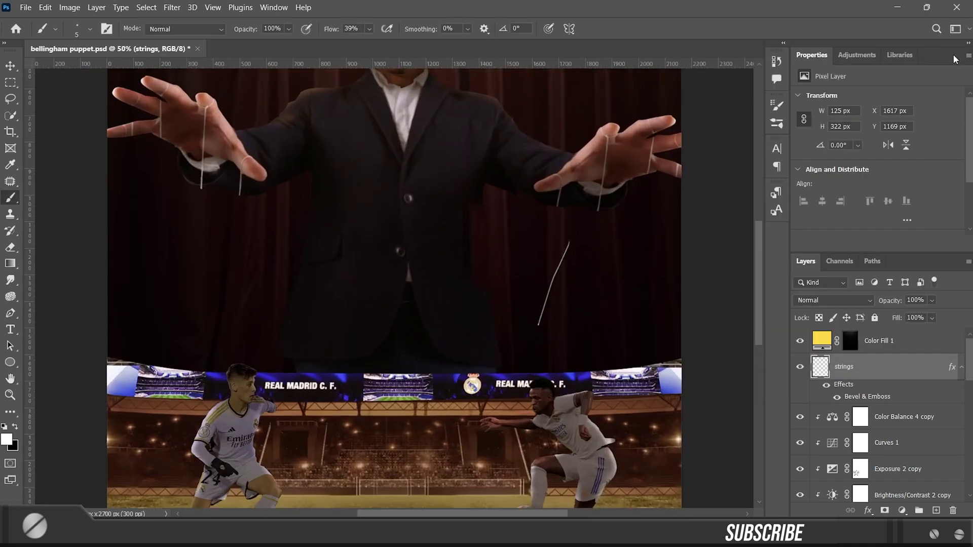
{"action": "key", "text": "ctrl+minus"}
{"action": "key", "text": "ctrl+minus"}
{"action": "key", "text": "ctrl+minus"}
{"action": "key", "text": "e"}
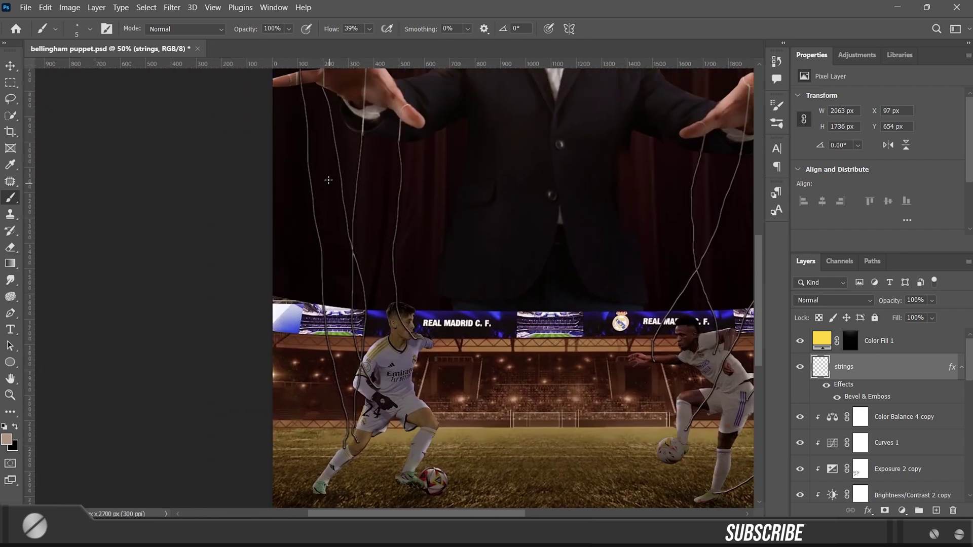
{"action": "key", "text": "ctrl+z"}
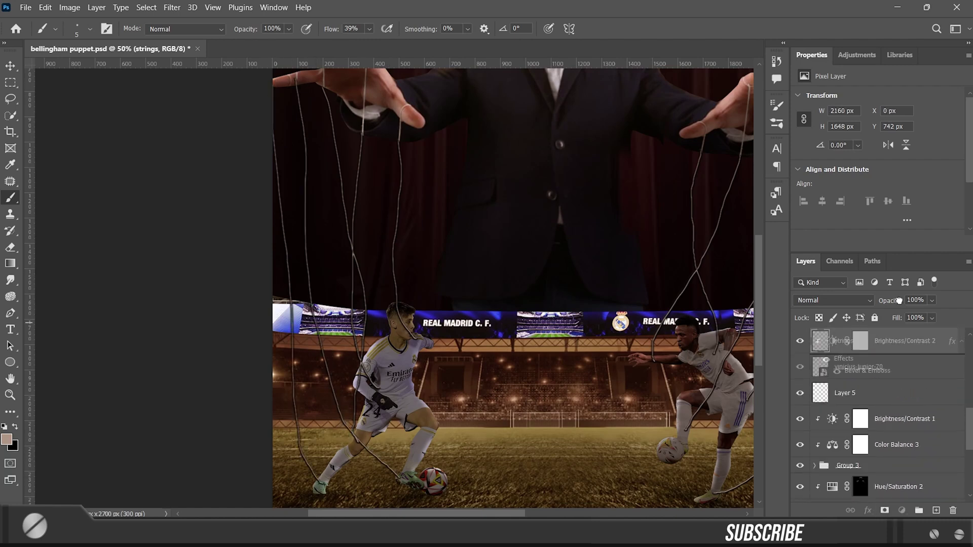
Move the strings layer lower and refine the string loops around the left hand's fingers
{"action": "left_click_drag", "start_coordinate": [892, 363], "coordinate": [904, 433]}
{"action": "key", "text": "ctrl+0"}
{"action": "key", "text": "e"}
{"action": "key", "text": "b"}
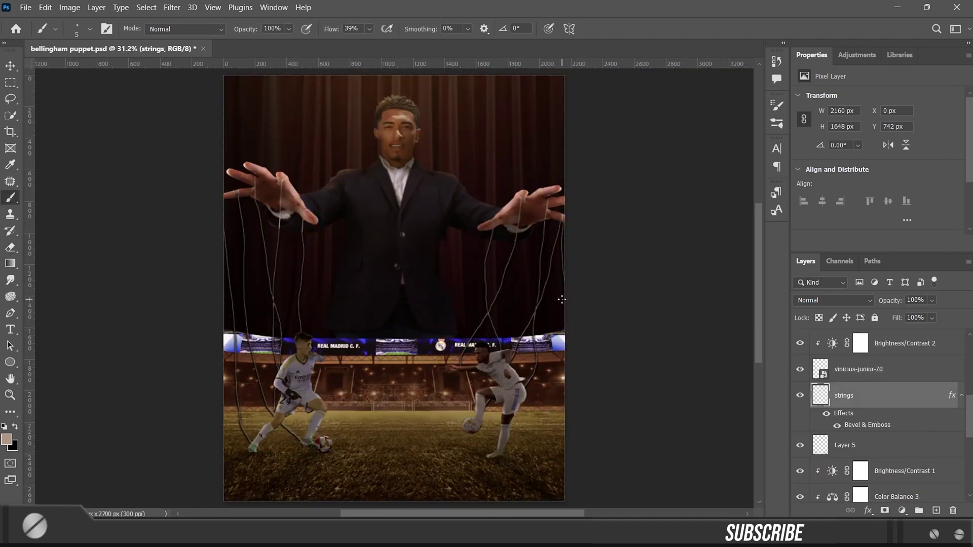
{"action": "key", "text": "e"}
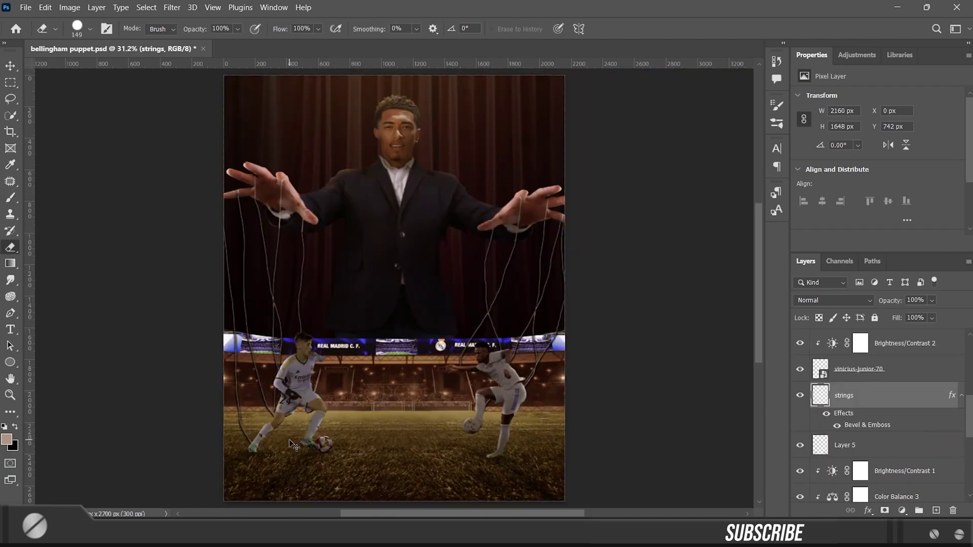
{"action": "scroll", "coordinate": [291, 445], "scroll_direction": "up", "scroll_amount": 5}
{"action": "key", "text": "b"}
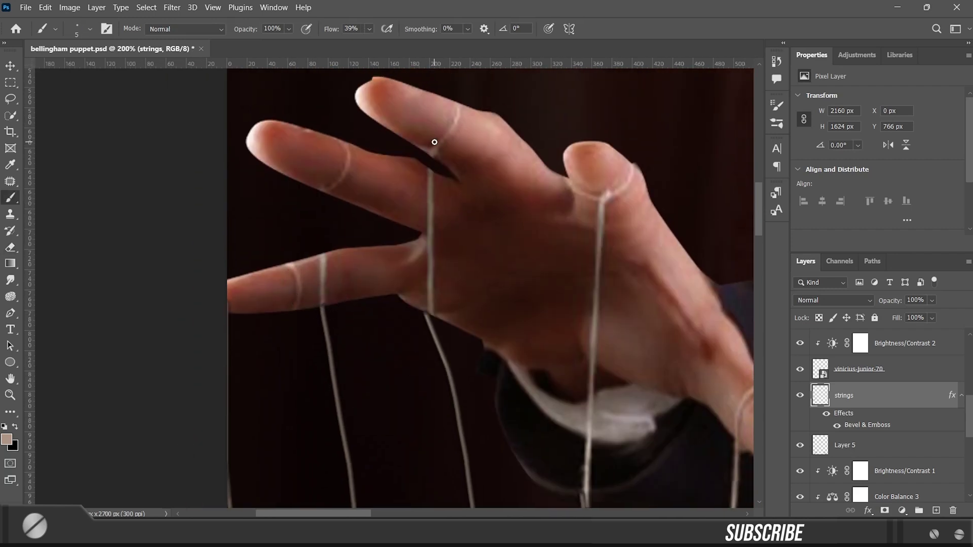
{"action": "scroll", "coordinate": [497, 313], "scroll_direction": "down", "scroll_amount": 5}
{"action": "scroll", "coordinate": [291, 169], "scroll_direction": "up", "scroll_amount": 4}
{"action": "scroll", "coordinate": [291, 168], "scroll_direction": "up", "scroll_amount": 1}
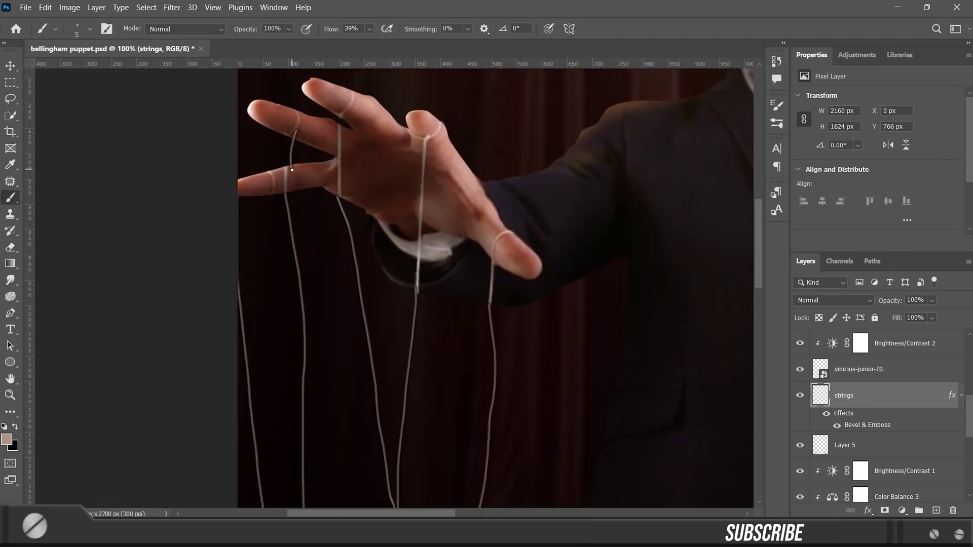
{"action": "scroll", "coordinate": [330, 247], "scroll_direction": "down", "scroll_amount": 1}
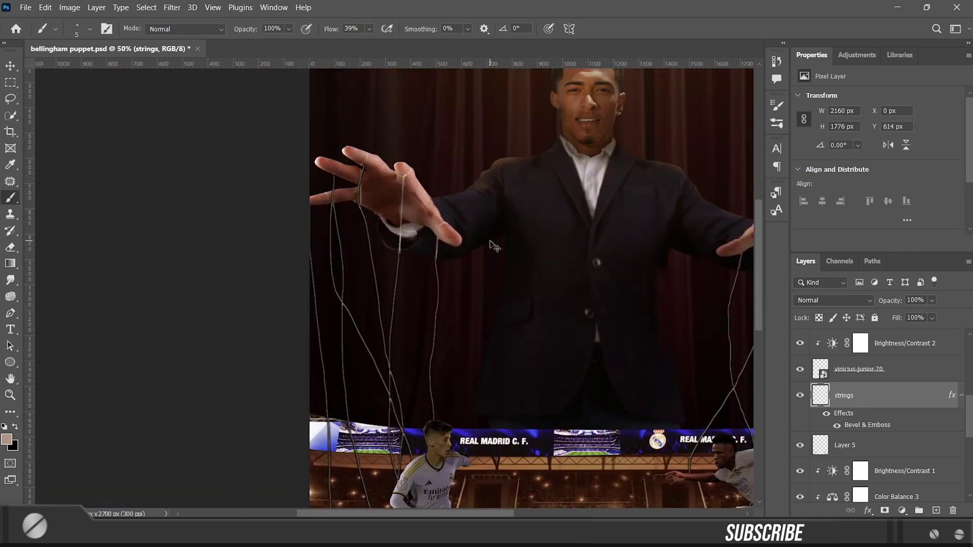
Open Levels and Curves on the poster and cancel both
{"action": "key", "text": "ctrl+0"}
{"action": "key", "text": "ctrl+l"}
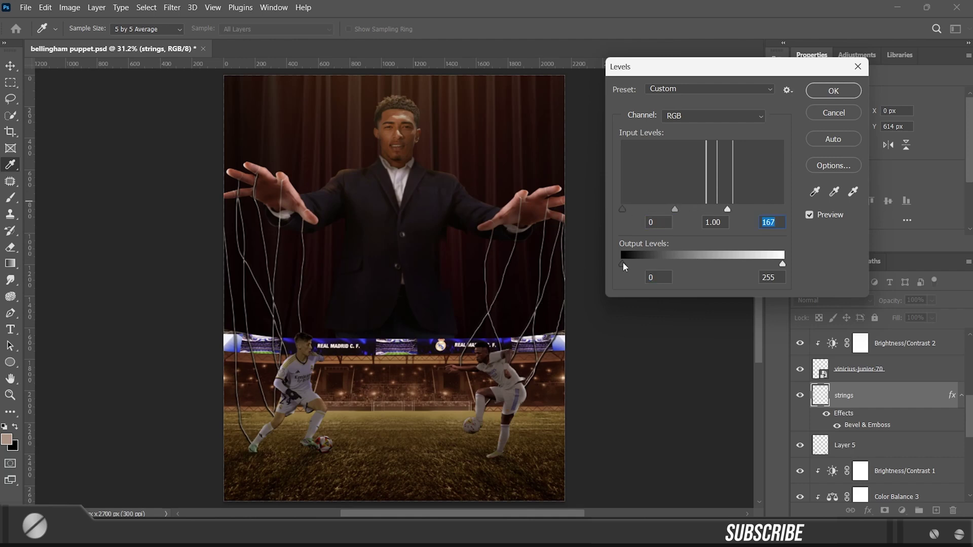
{"action": "key", "text": "Escape"}
{"action": "key", "text": "ctrl+m"}
{"action": "key", "text": "Escape"}
{"action": "key", "text": "b"}
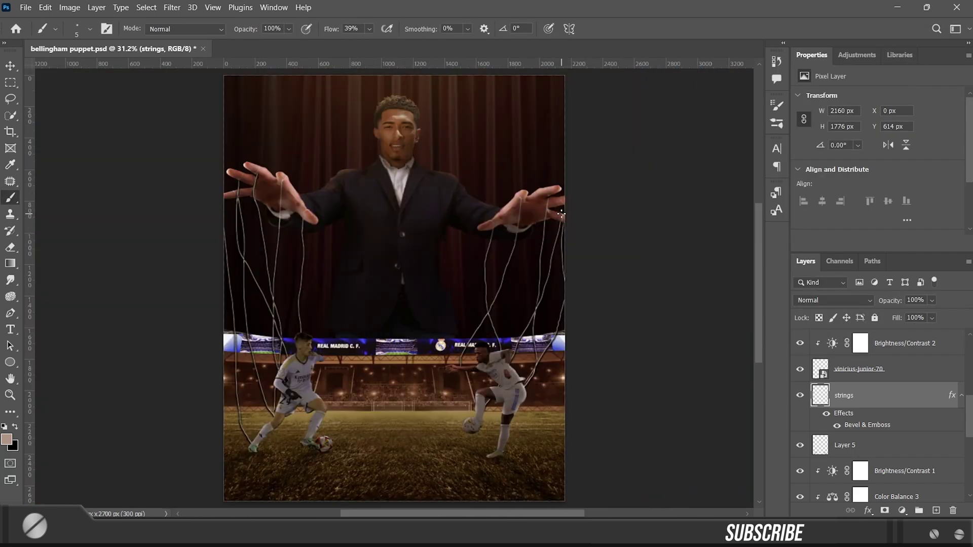
{"action": "scroll", "coordinate": [873, 384], "scroll_direction": "down", "scroll_amount": 5}
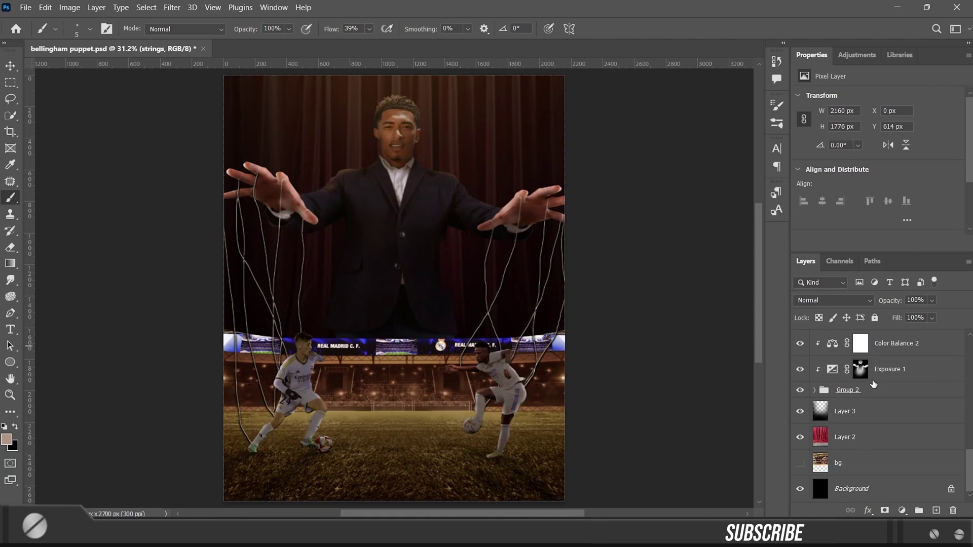
{"action": "scroll", "coordinate": [840, 413], "scroll_direction": "up", "scroll_amount": 4}
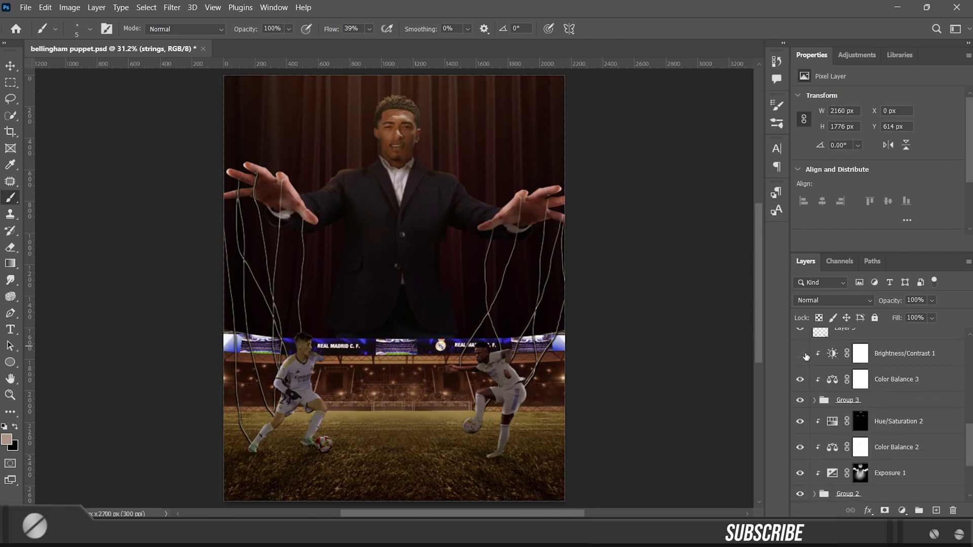
Paint warm highlights along the suit's lapels on the Hue/Saturation 2 mask
{"action": "left_click", "coordinate": [860, 421]}
{"action": "scroll", "coordinate": [386, 294], "scroll_direction": "up", "scroll_amount": 3}
{"action": "right_click", "coordinate": [376, 229]}
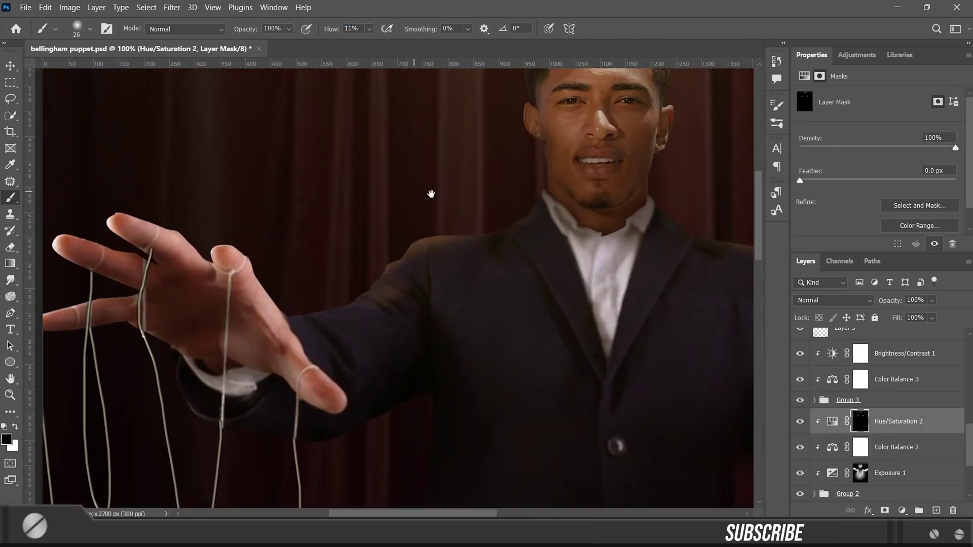
{"action": "scroll", "coordinate": [419, 286], "scroll_direction": "right", "scroll_amount": 5}
{"action": "key", "text": "x"}
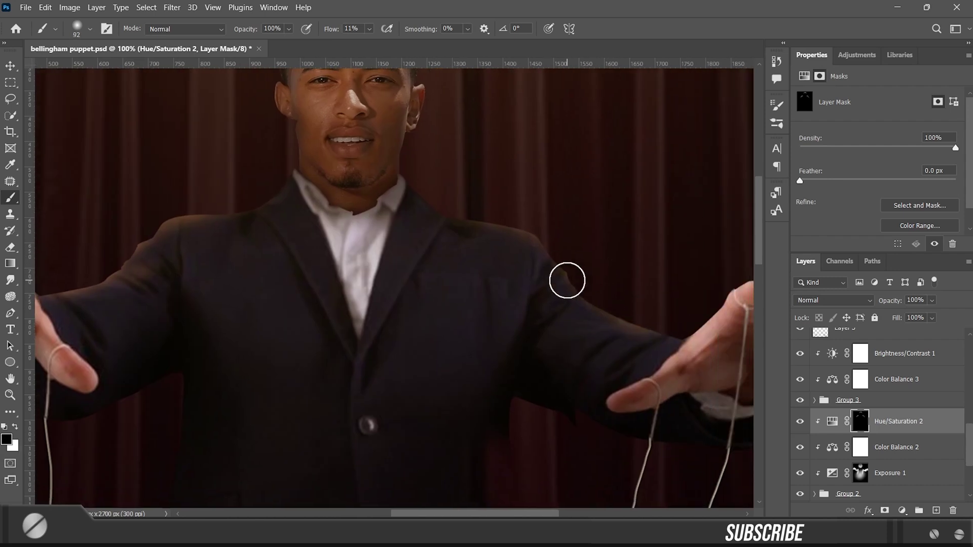
{"action": "scroll", "coordinate": [322, 294], "scroll_direction": "left", "scroll_amount": 3}
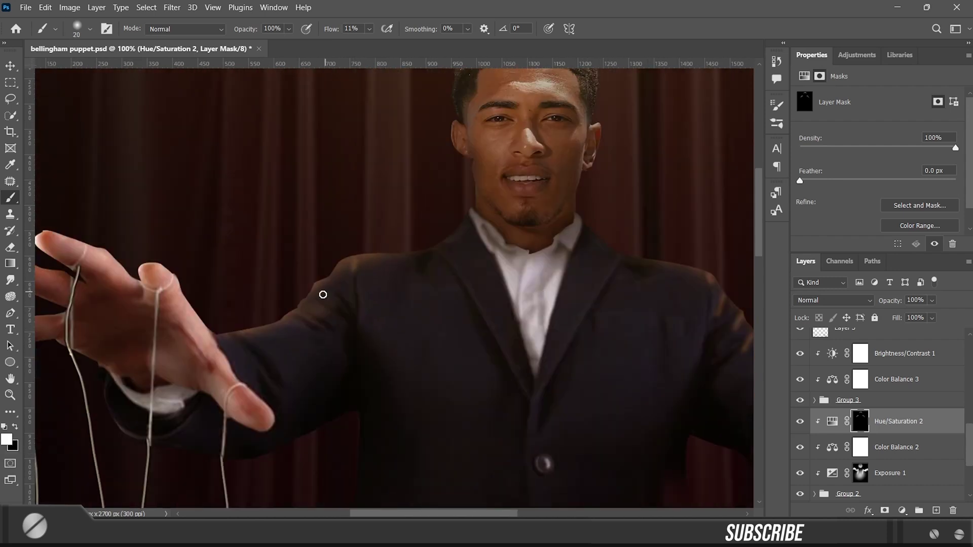
{"action": "mouse_move", "coordinate": [668, 313]}
{"action": "left_mouse_down"}
{"action": "mouse_move", "coordinate": [554, 283]}
{"action": "mouse_move", "coordinate": [434, 223]}
{"action": "left_mouse_up"}
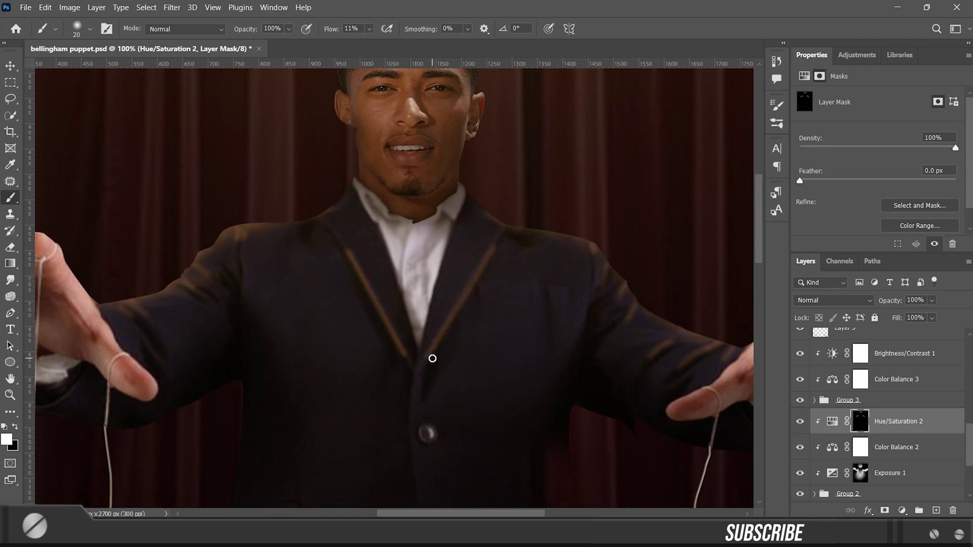
{"action": "left_click_drag", "start_coordinate": [433, 359], "coordinate": [373, 381]}
{"action": "scroll", "coordinate": [460, 296], "scroll_direction": "down", "scroll_amount": 3}
{"action": "left_click_drag", "start_coordinate": [420, 298], "coordinate": [417, 301]}
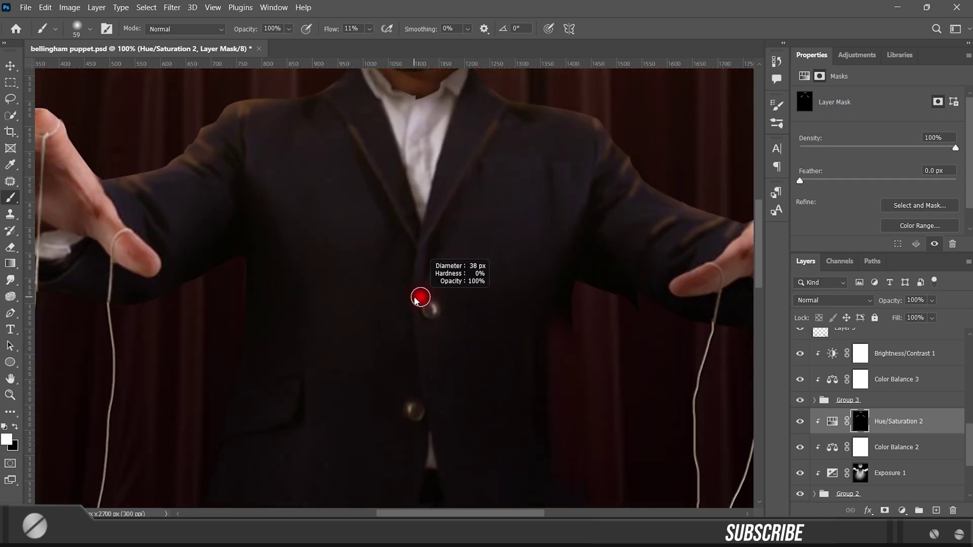
{"action": "key", "text": "ctrl+0"}
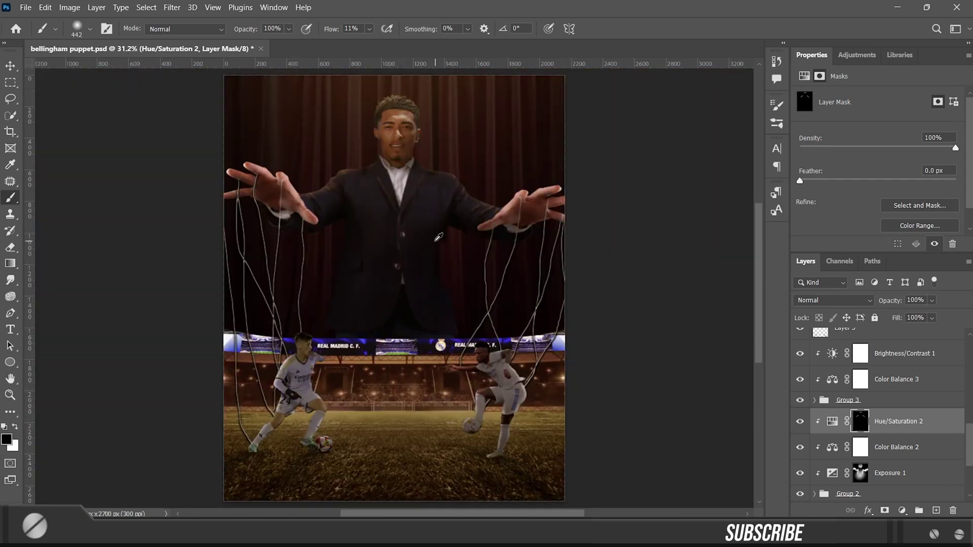
Duplicate the Hue/Saturation 2 adjustment and refill the copy's mask
{"action": "key", "text": "ctrl+j"}
{"action": "key", "text": "ctrl+BackSpace"}
{"action": "key", "text": "x"}
{"action": "key", "text": "ctrl+i"}
{"action": "key", "text": "ctrl+1"}
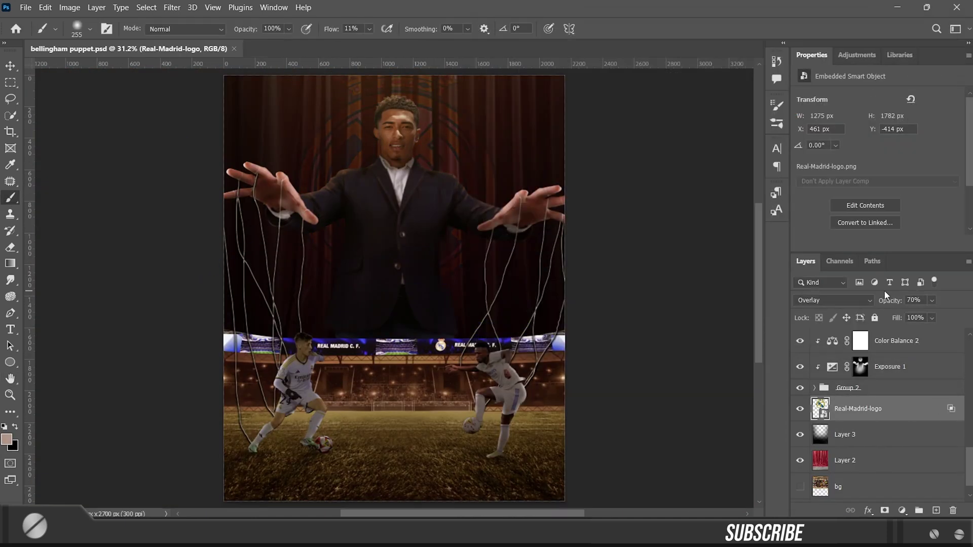
{"action": "scroll", "coordinate": [927, 448], "scroll_direction": "up", "scroll_amount": 2}
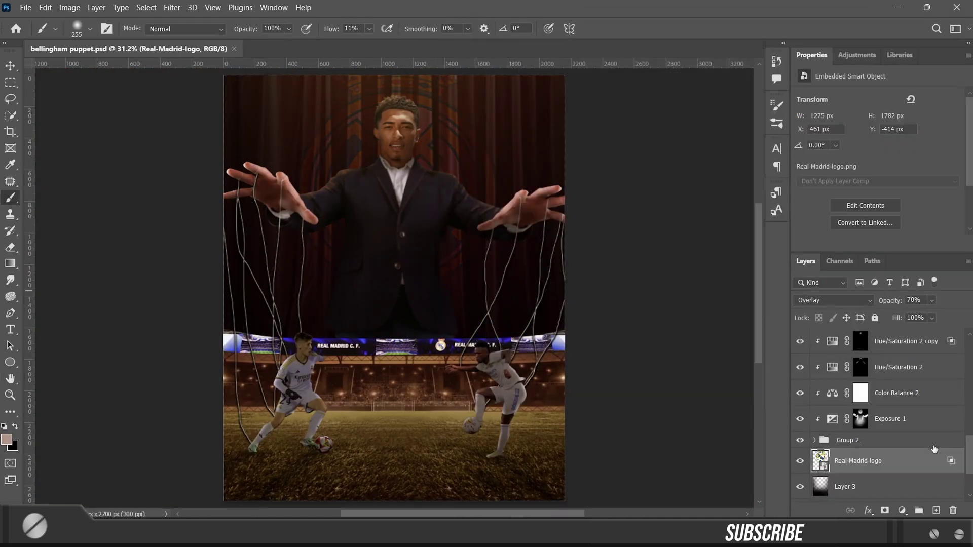
{"action": "scroll", "coordinate": [927, 449], "scroll_direction": "up", "scroll_amount": 2}
{"action": "scroll", "coordinate": [927, 449], "scroll_direction": "up", "scroll_amount": 2}
{"action": "scroll", "coordinate": [928, 449], "scroll_direction": "up", "scroll_amount": 2}
{"action": "scroll", "coordinate": [927, 448], "scroll_direction": "down", "scroll_amount": 2}
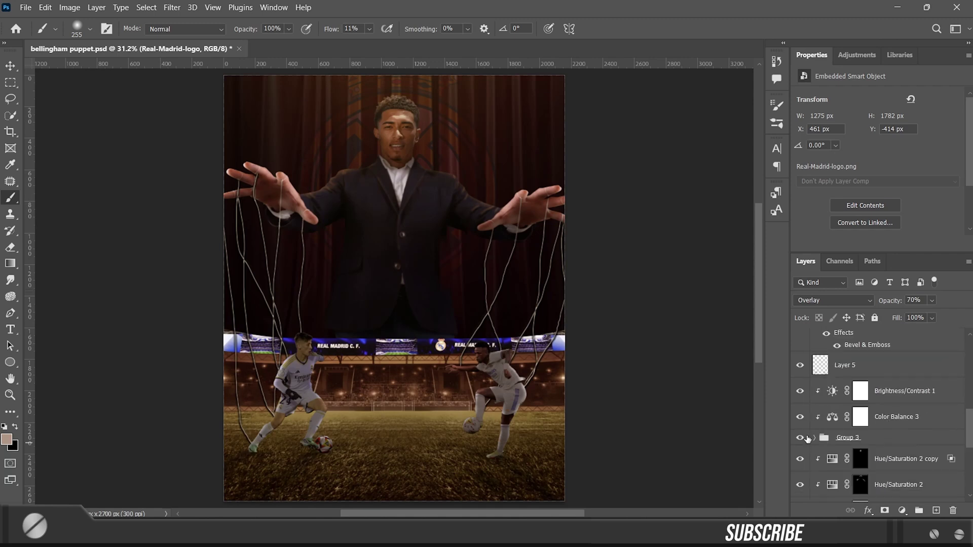
{"action": "scroll", "coordinate": [920, 441], "scroll_direction": "down", "scroll_amount": 2}
{"action": "scroll", "coordinate": [904, 426], "scroll_direction": "down", "scroll_amount": 2}
Bend the Blue channel curve of Layer 4 with Curves to shift its tint
{"action": "left_click", "coordinate": [898, 415]}
{"action": "key", "text": "ctrl+m"}
{"action": "left_click", "coordinate": [641, 98]}
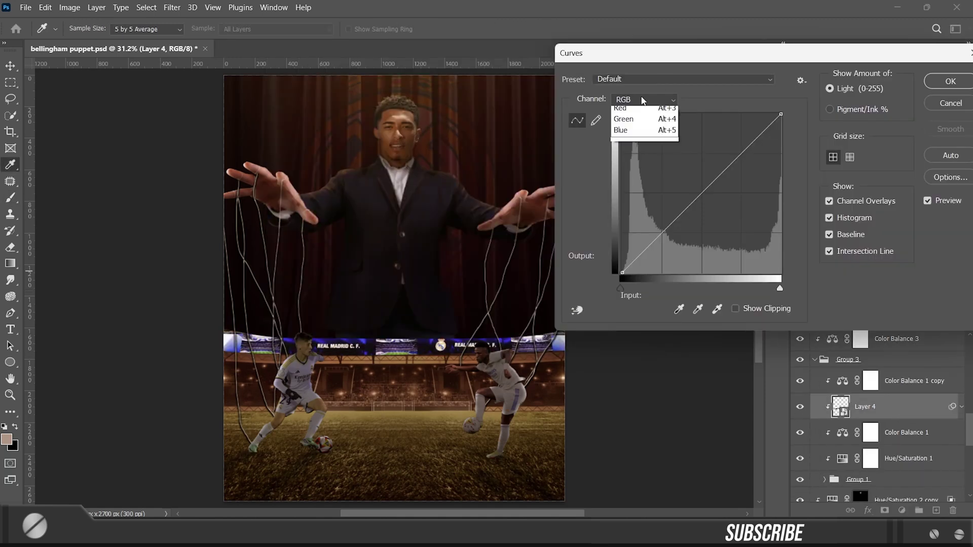
{"action": "left_click", "coordinate": [641, 135]}
{"action": "left_click_drag", "start_coordinate": [684, 190], "coordinate": [669, 206]}
{"action": "left_click", "coordinate": [945, 86]}
{"action": "scroll", "coordinate": [807, 448], "scroll_direction": "down", "scroll_amount": 2}
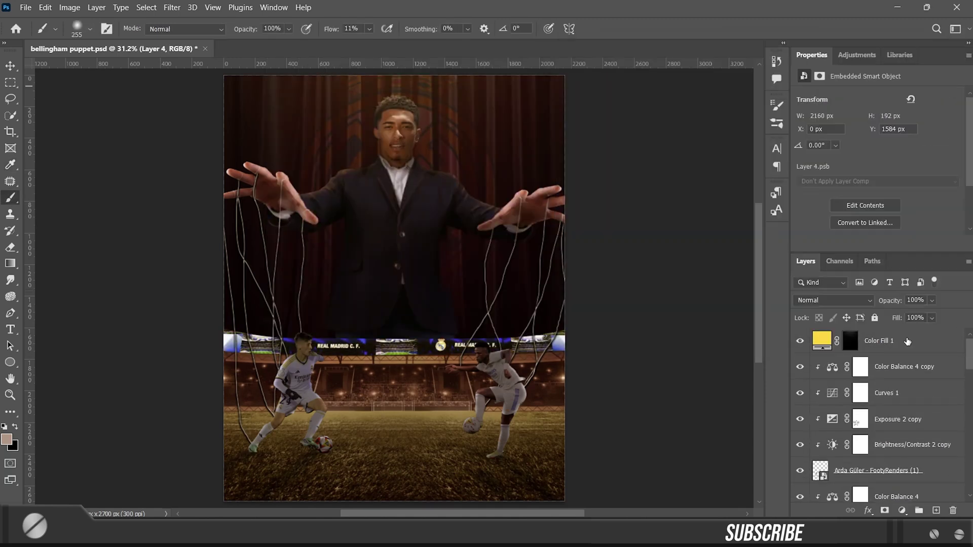
{"action": "scroll", "coordinate": [808, 456], "scroll_direction": "down", "scroll_amount": 2}
{"action": "scroll", "coordinate": [808, 456], "scroll_direction": "down", "scroll_amount": 2}
{"action": "scroll", "coordinate": [808, 464], "scroll_direction": "down", "scroll_amount": 2}
Apply the Camera Raw Filter to the Jude Bellingham layer
{"action": "left_click", "coordinate": [808, 473]}
{"action": "left_click", "coordinate": [172, 7]}
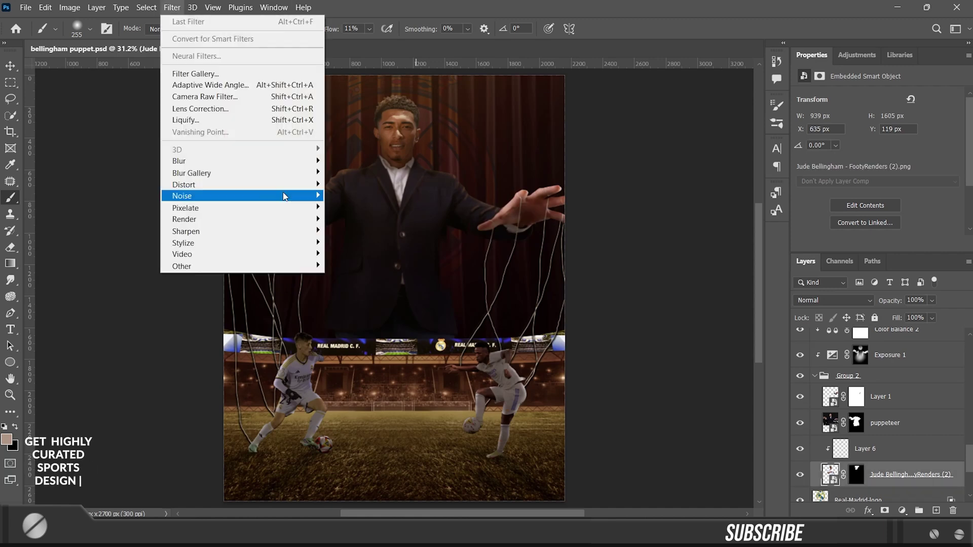
{"action": "left_click", "coordinate": [357, 199]}
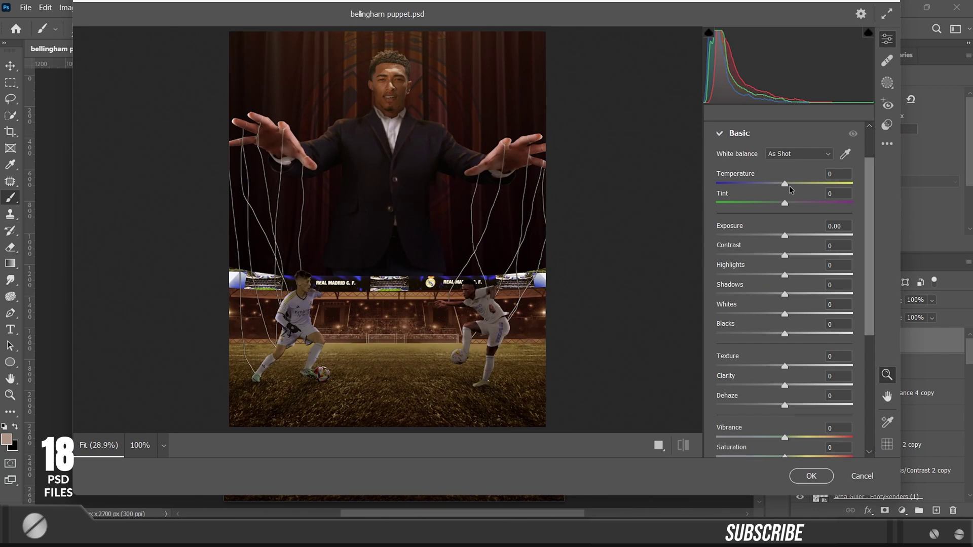
Grade with Temperature +4, Contrast +15, Highlights +12, Shadows +7, Blacks -3, Texture +13, Clarity +18, Dehaze +6, then show Detail
{"action": "left_click", "coordinate": [789, 185]}
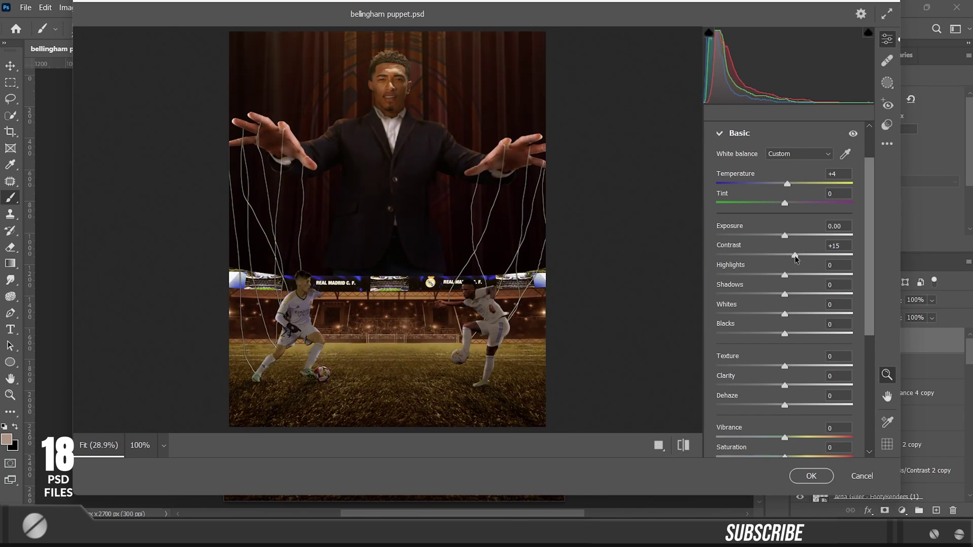
{"action": "left_click_drag", "start_coordinate": [784, 274], "coordinate": [823, 266]}
{"action": "left_click_drag", "start_coordinate": [784, 294], "coordinate": [780, 294]}
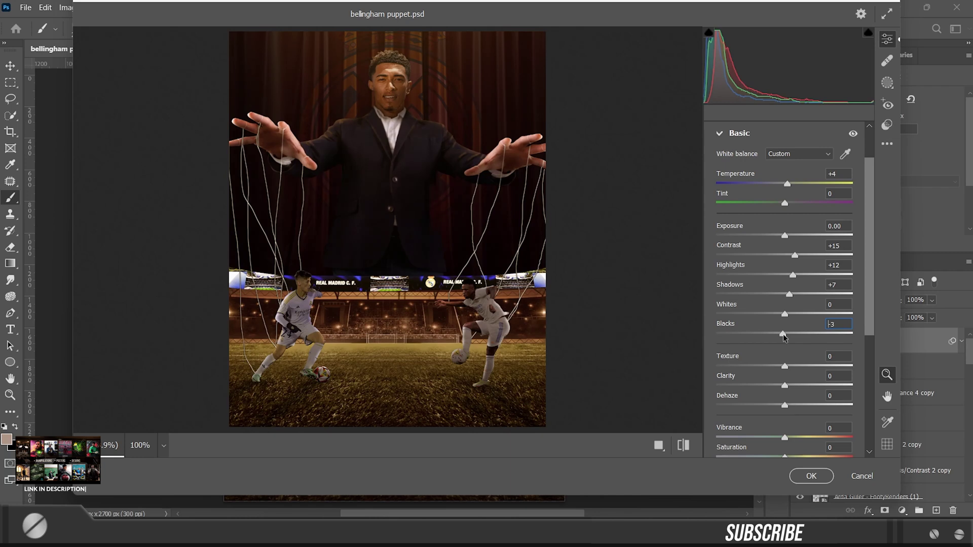
{"action": "left_click_drag", "start_coordinate": [788, 386], "coordinate": [793, 386]}
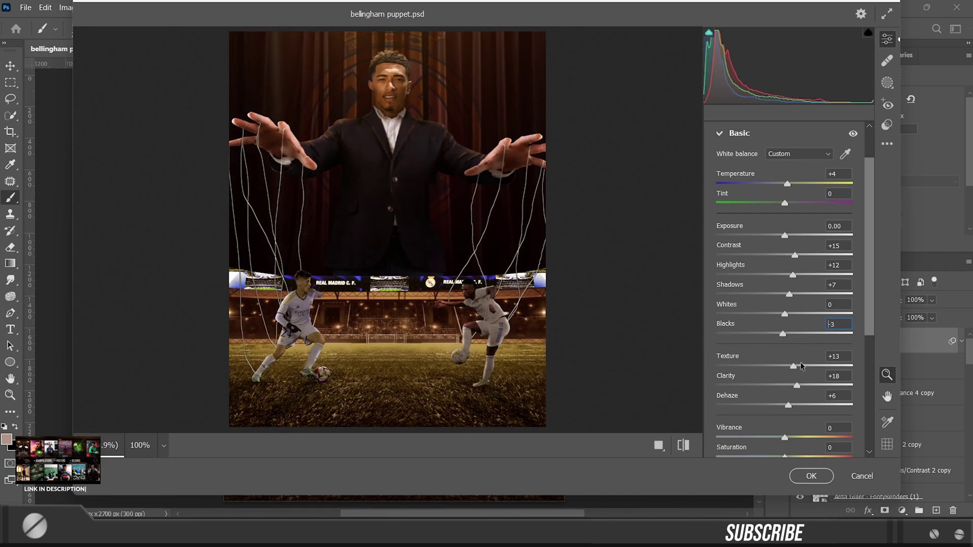
{"action": "scroll", "coordinate": [800, 362], "scroll_direction": "down", "scroll_amount": 5}
{"action": "left_click", "coordinate": [738, 352]}
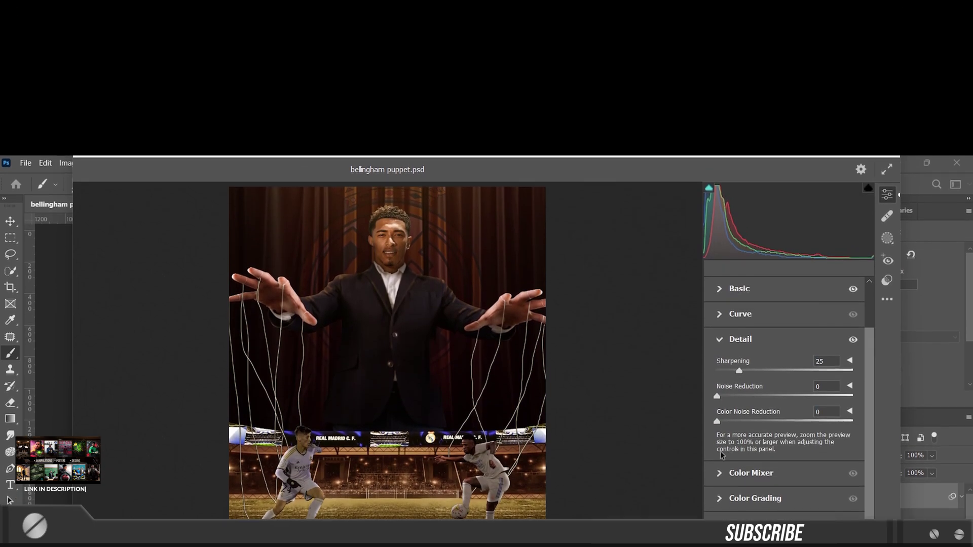